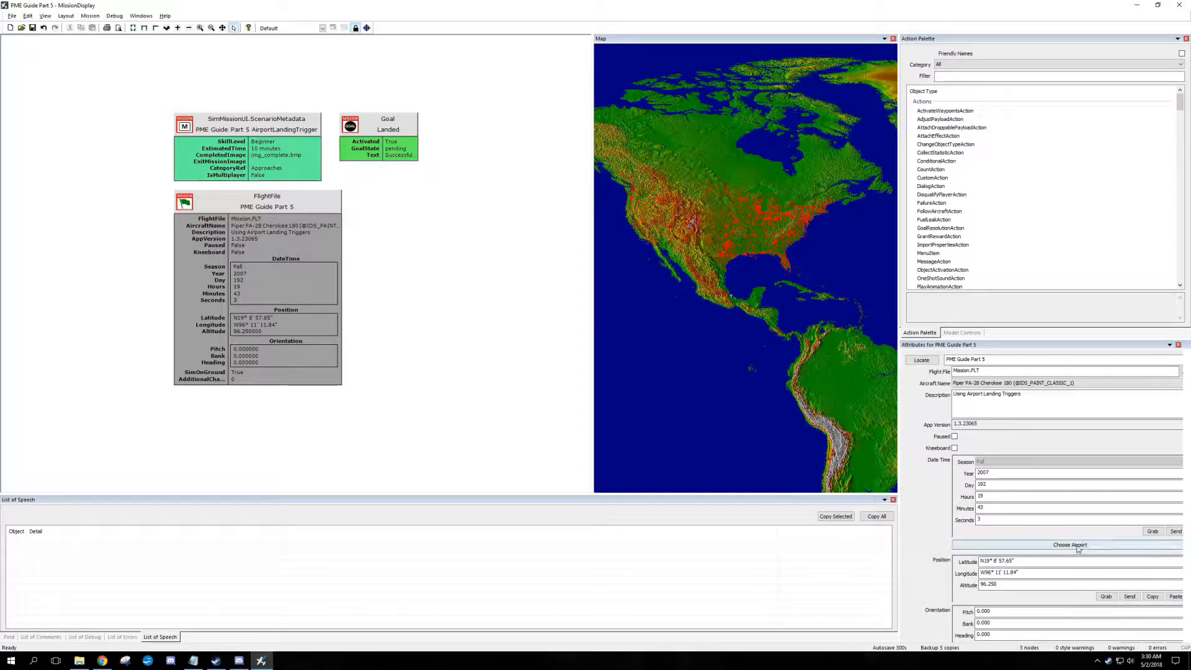
# Set the flight's starting location to airport KVQQ (Cecil, Jacksonville, Florida) with Runway 36 Left as the start point
pyautogui.click(276, 276)
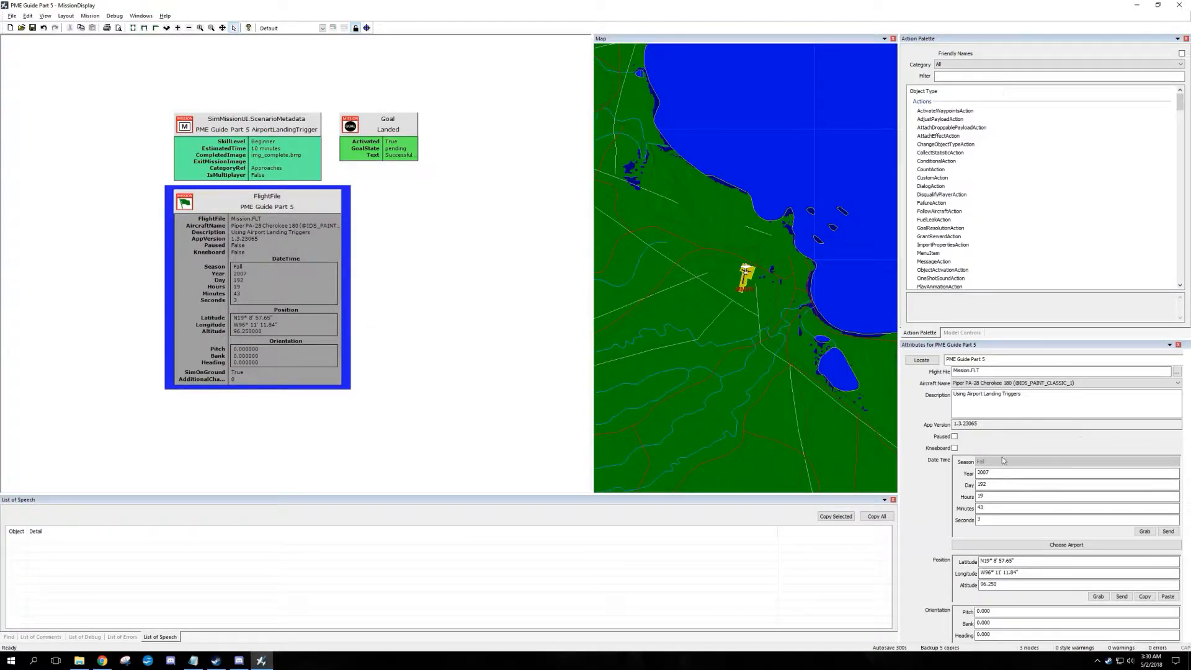
pyautogui.click(1066, 546)
pyautogui.doubleClick(678, 274)
pyautogui.write('KVQQ')
pyautogui.press('Tab')
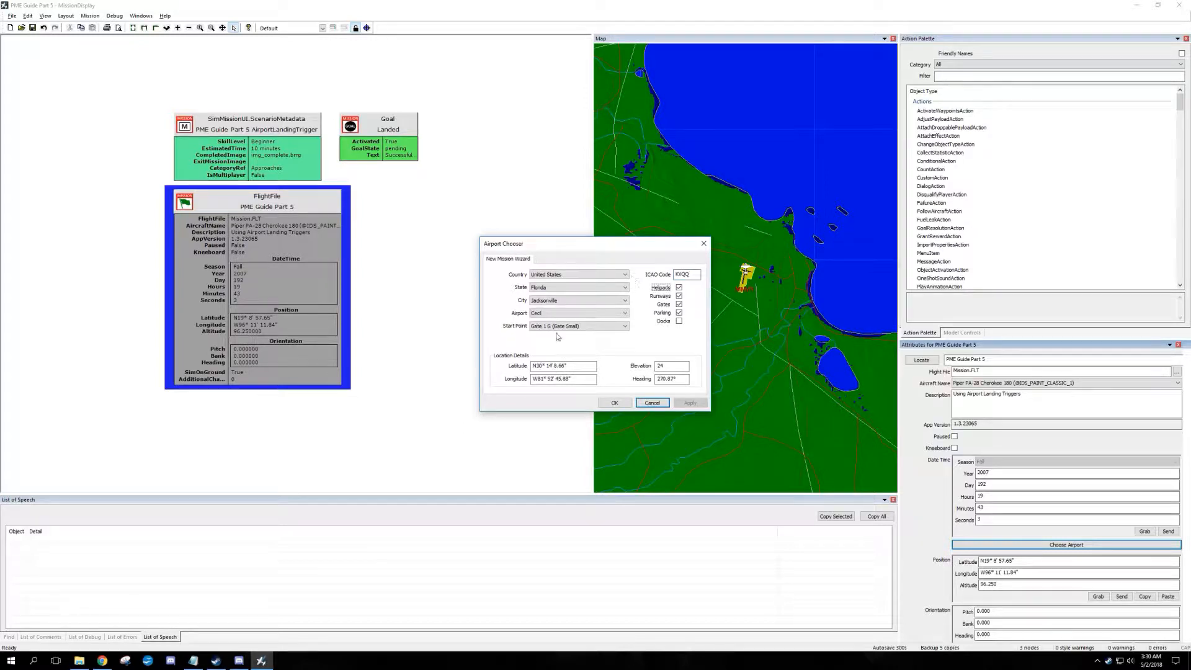
pyautogui.click(612, 328)
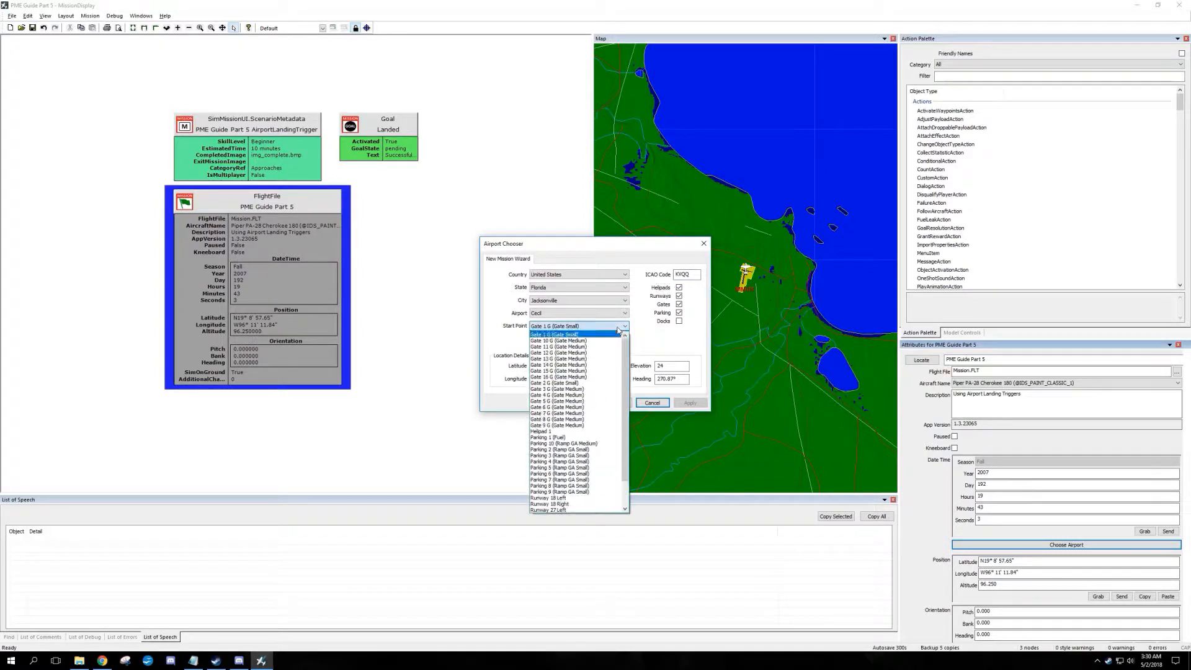
pyautogui.scroll(-1, 609, 478)
pyautogui.scroll(-1, 610, 478)
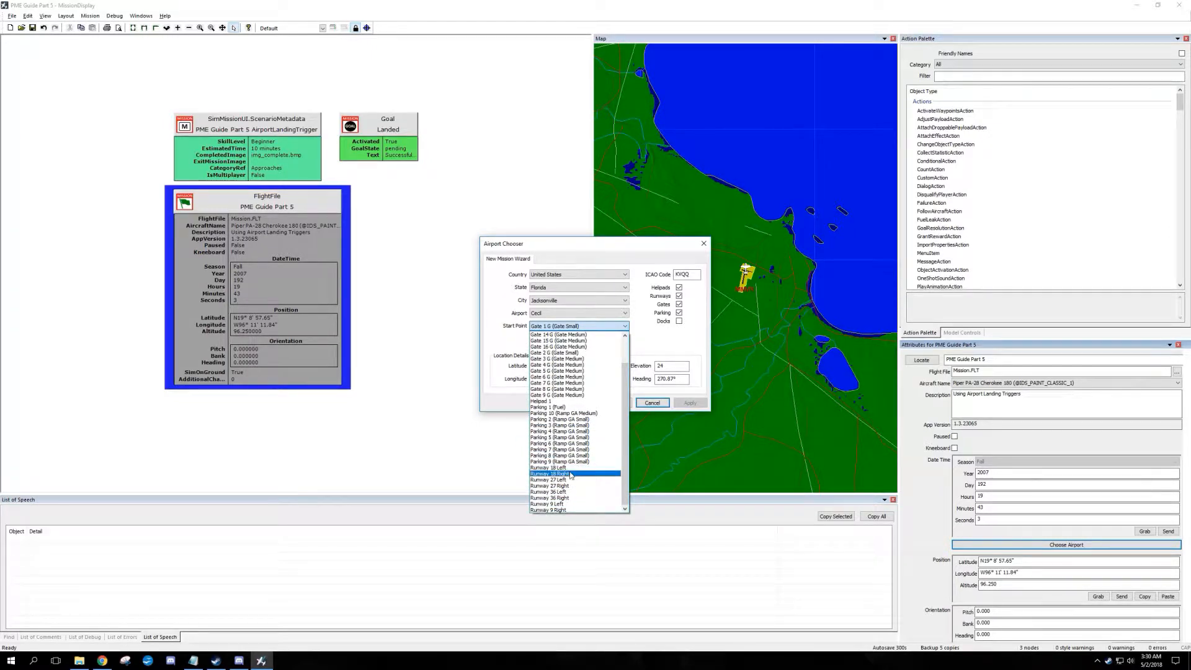
pyautogui.click(567, 492)
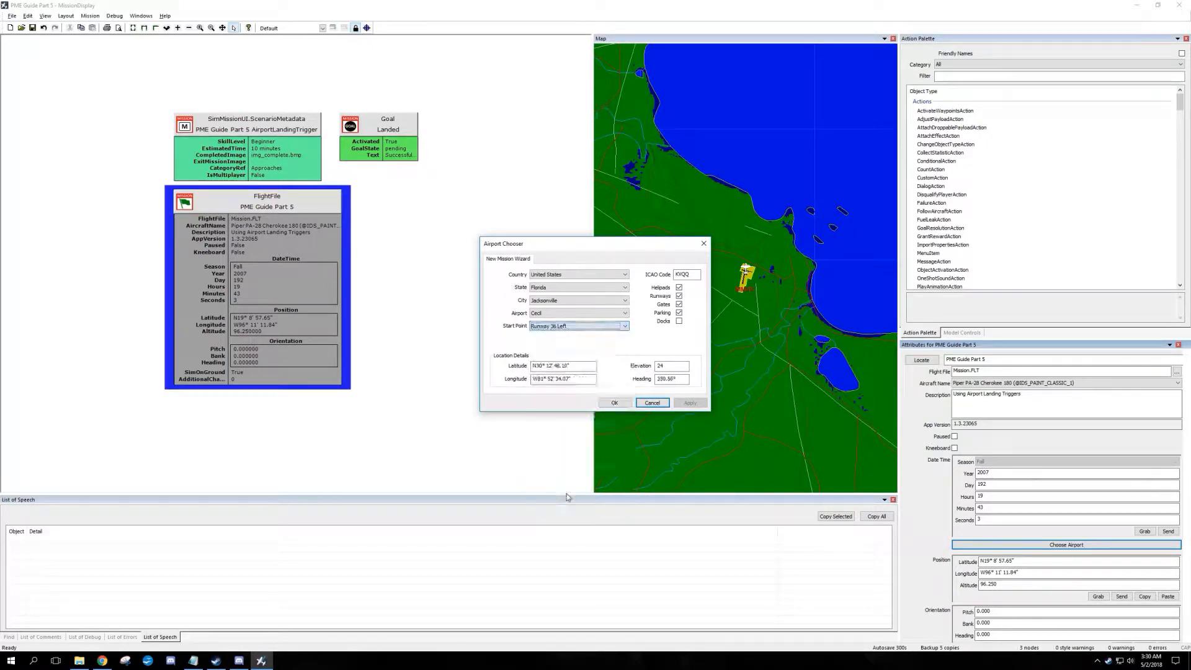
pyautogui.click(614, 403)
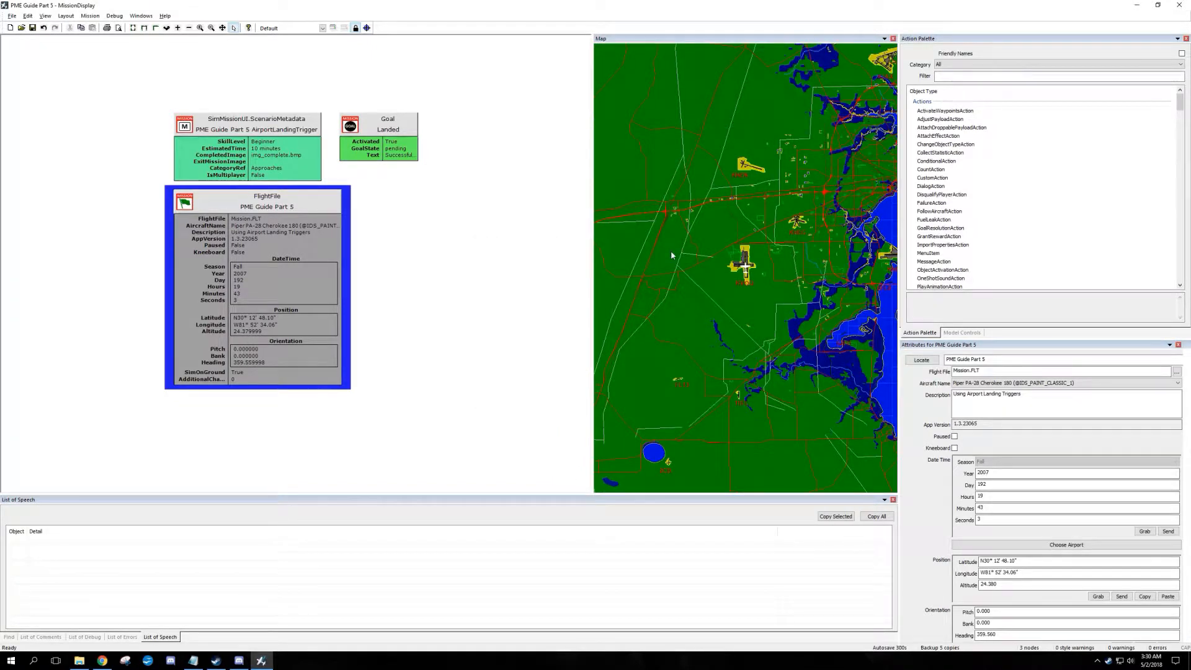
# Move the aircraft on the map well south of the airport, to about N30° 5' 34", W81° 52' 17"
pyautogui.scroll(5, 746, 272)
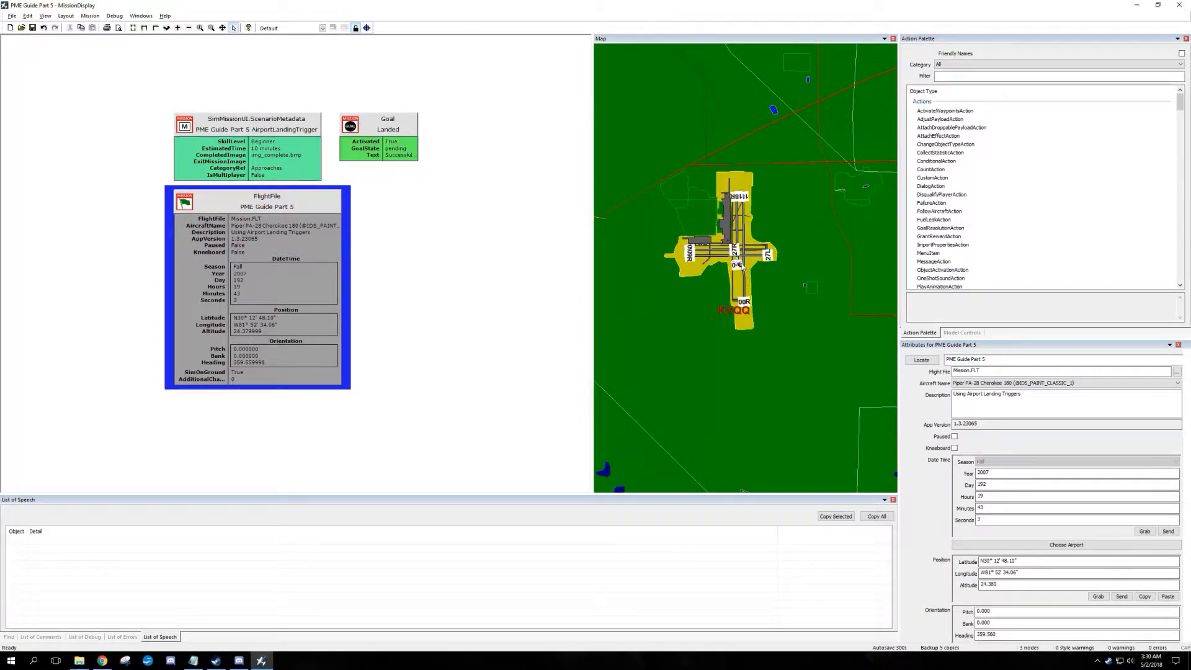
pyautogui.scroll(1, 746, 280)
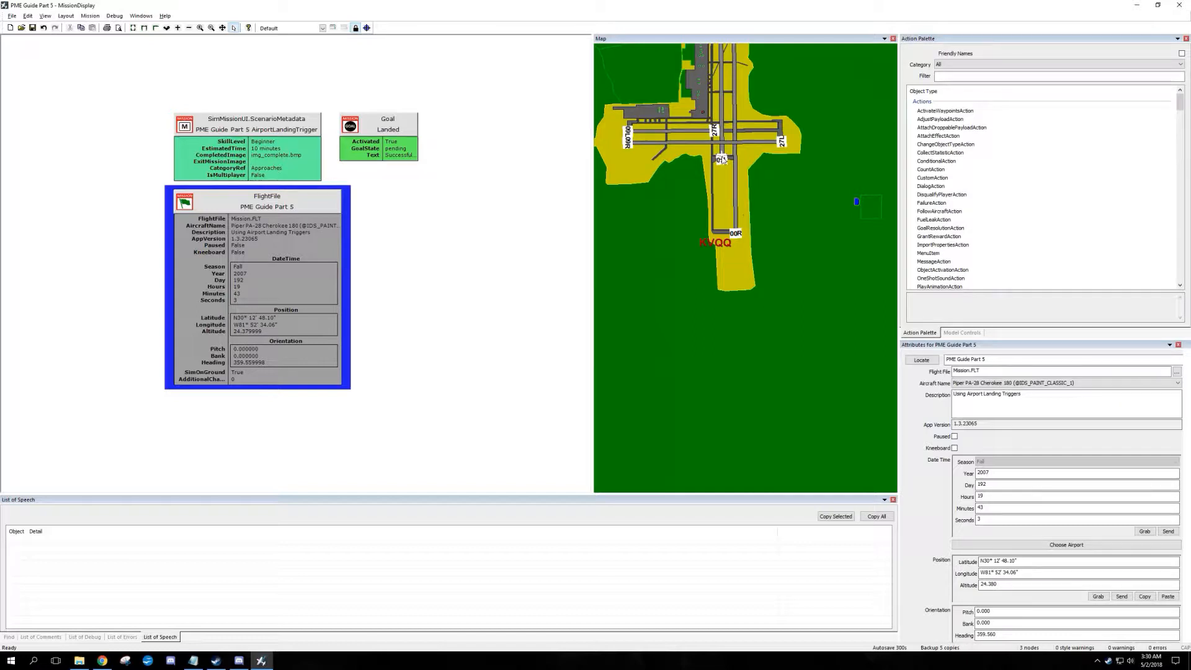
pyautogui.moveTo(722, 160); pyautogui.dragTo(721, 304)
pyautogui.moveTo(722, 355); pyautogui.dragTo(726, 477)
pyautogui.scroll(-5, 758, 404)
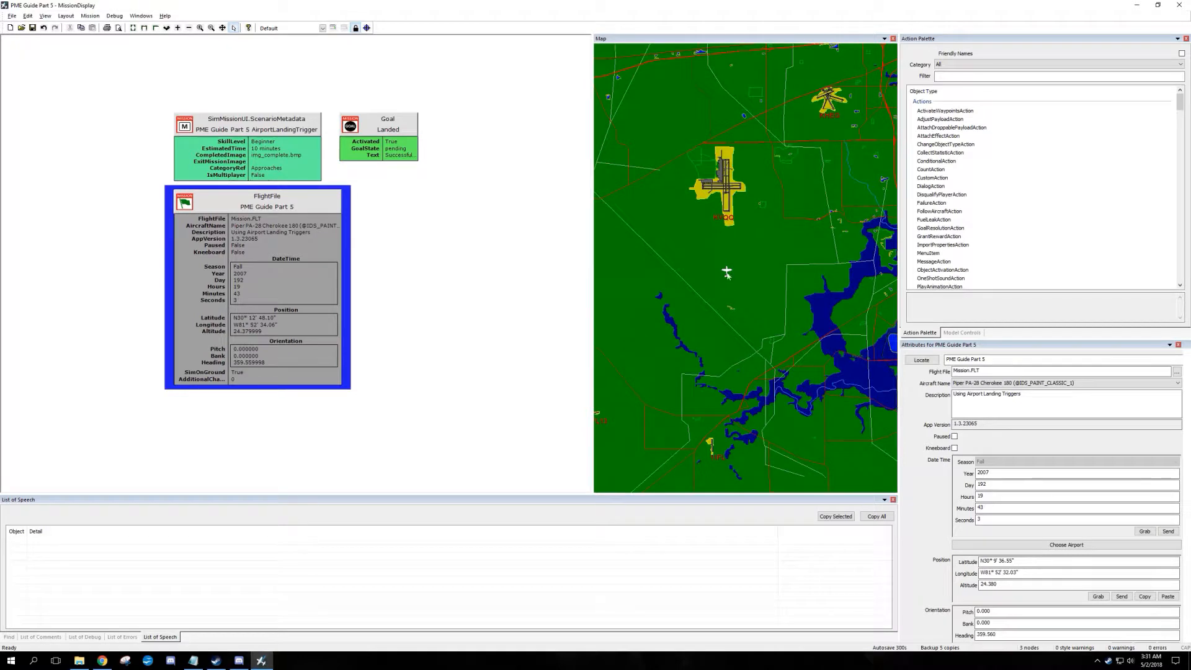
pyautogui.moveTo(726, 273); pyautogui.dragTo(732, 371)
# Turn off Sim On Ground for the flight and set its altitude to 1000
pyautogui.scroll(-1, 1189, 487)
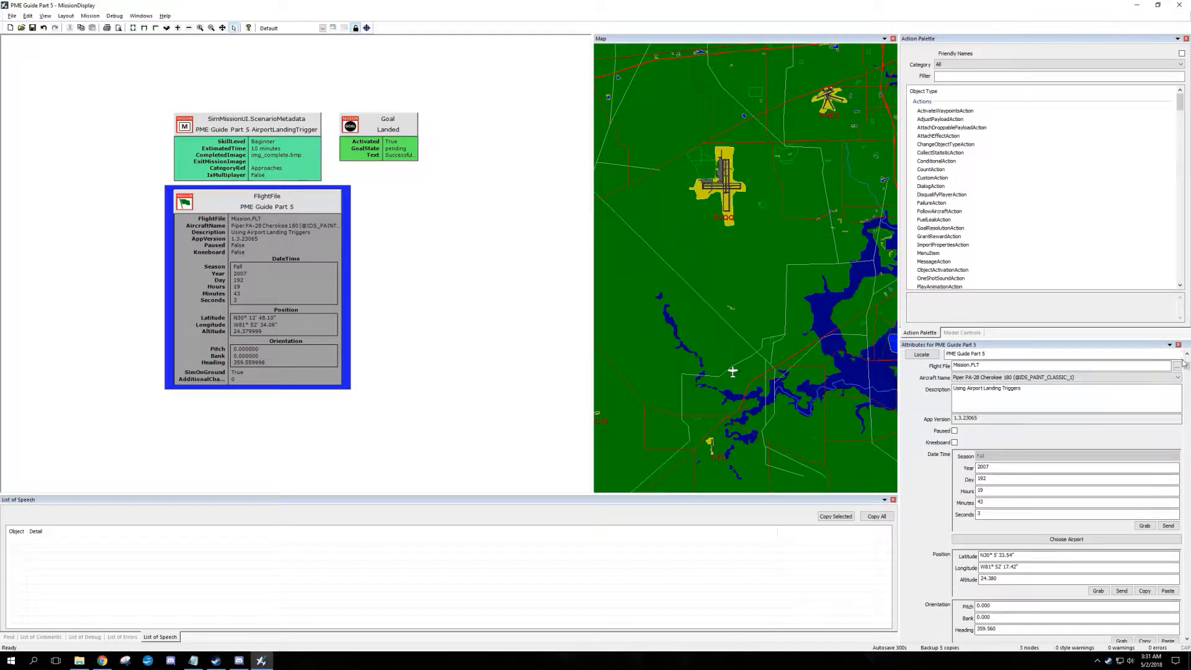
pyautogui.moveTo(1187, 366); pyautogui.dragTo(1187, 468)
pyautogui.click(955, 532)
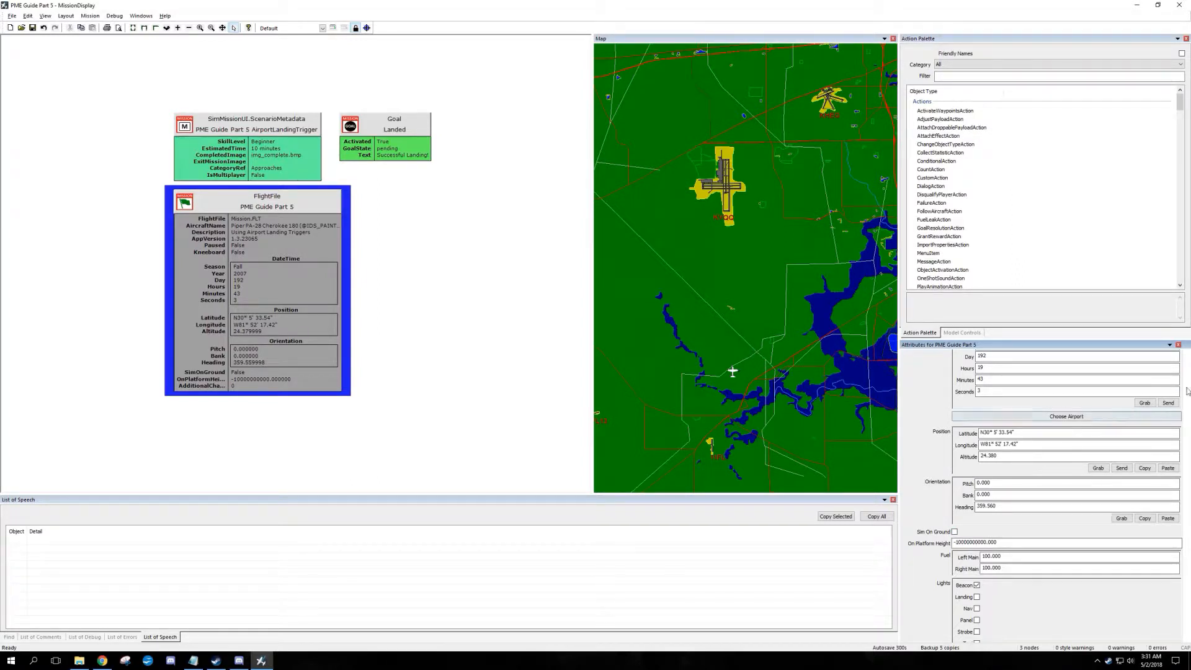
pyautogui.scroll(1, 1189, 392)
pyautogui.moveTo(1186, 460)
pyautogui.mouseDown()
pyautogui.moveTo(1187, 387)
pyautogui.moveTo(1187, 451)
pyautogui.mouseUp()
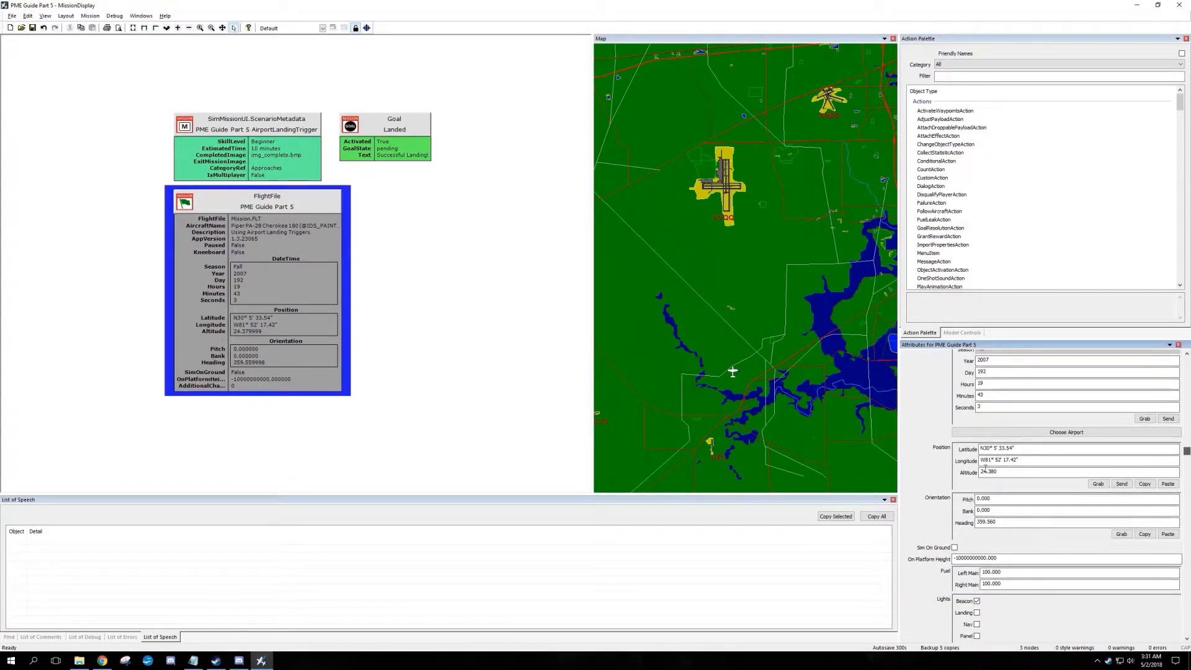
pyautogui.doubleClick(1005, 473)
pyautogui.write('1000')
pyautogui.press('Return')
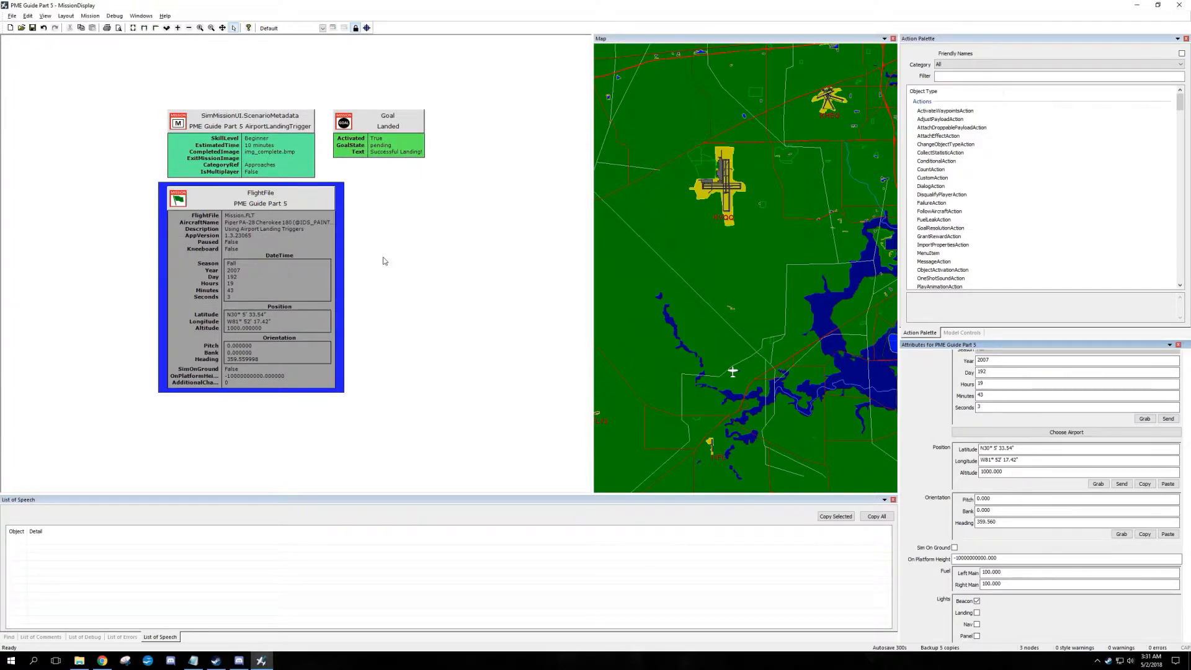
pyautogui.click(400, 266)
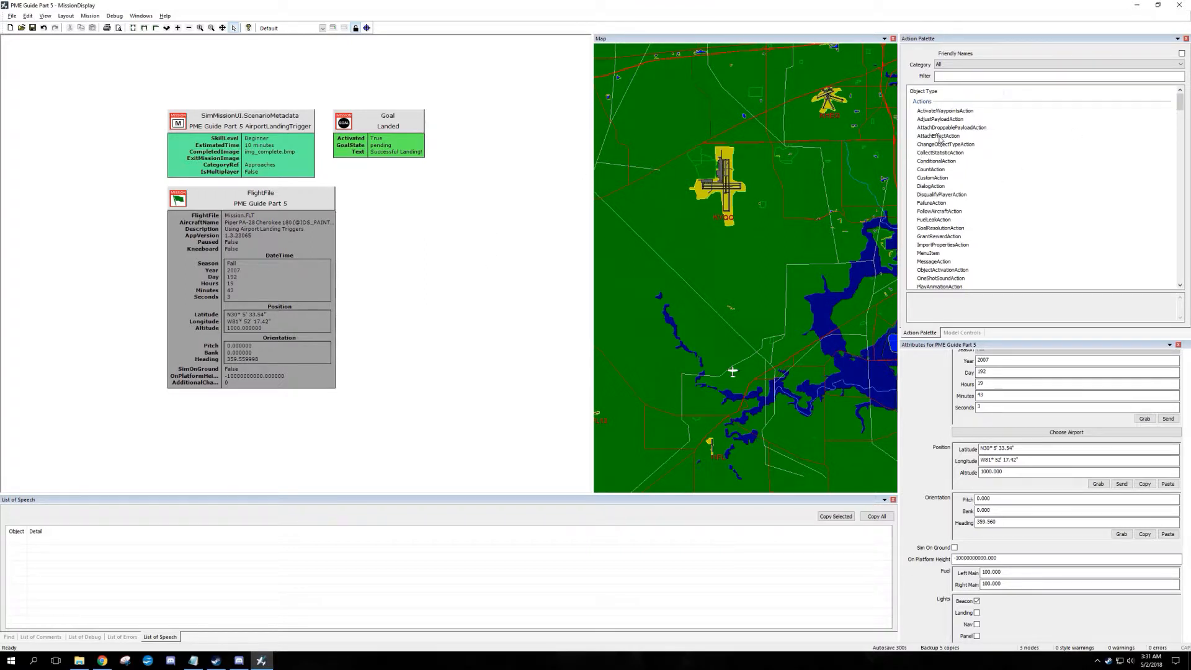
# Add a TimerTrigger from the Triggers category to the mission
pyautogui.scroll(-6, 958, 149)
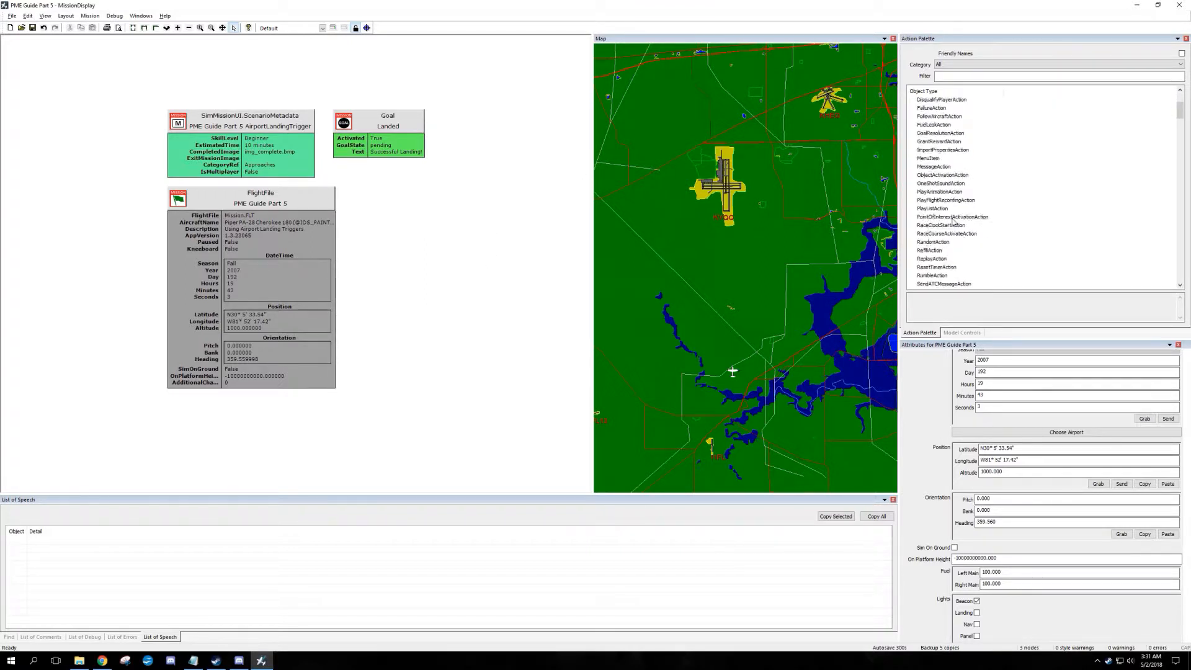
pyautogui.click(999, 64)
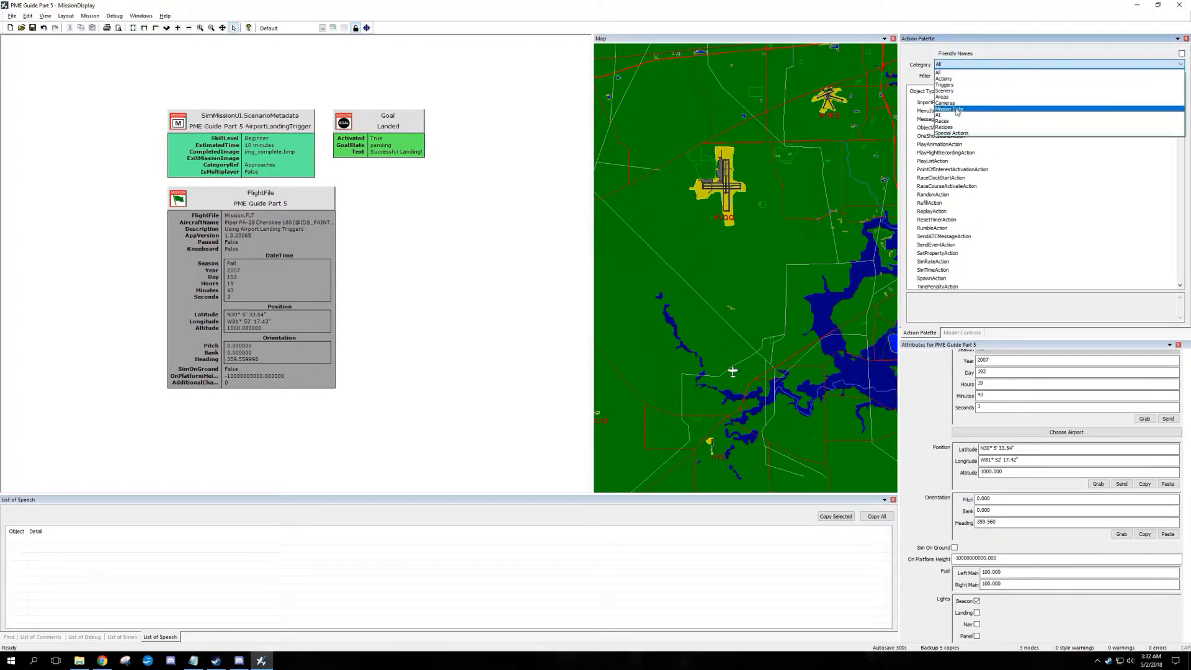
pyautogui.click(955, 85)
pyautogui.doubleClick(931, 188)
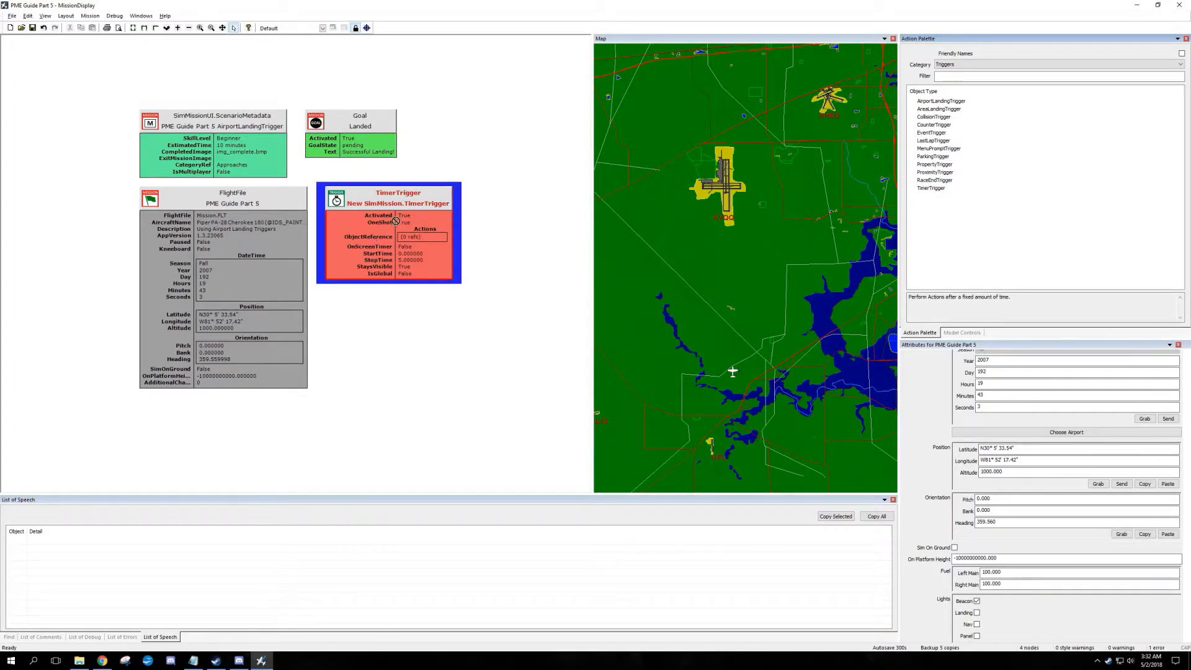
# Set the timer trigger's stop time to 1
pyautogui.click(419, 261)
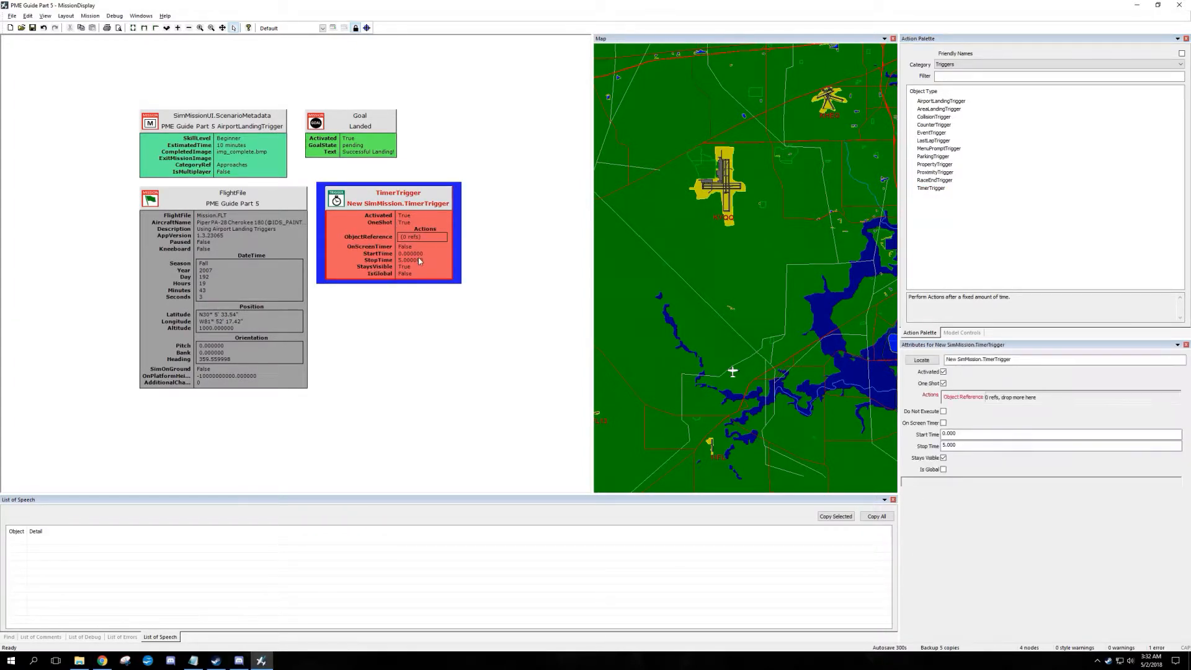
pyautogui.press('BackSpace')
pyautogui.press('BackSpace')
pyautogui.press('BackSpace')
pyautogui.press('BackSpace')
pyautogui.press('BackSpace')
pyautogui.write('1')
pyautogui.press('Tab')
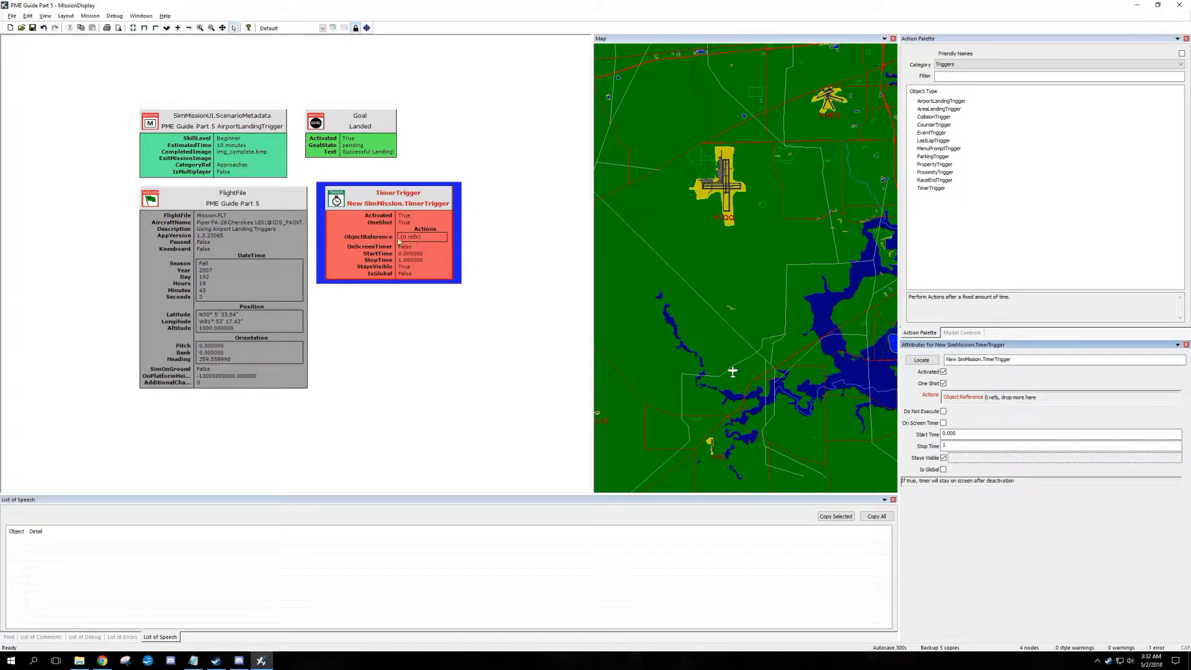
# Rename the timer trigger as Start Mission Timer
pyautogui.doubleClick(432, 205)
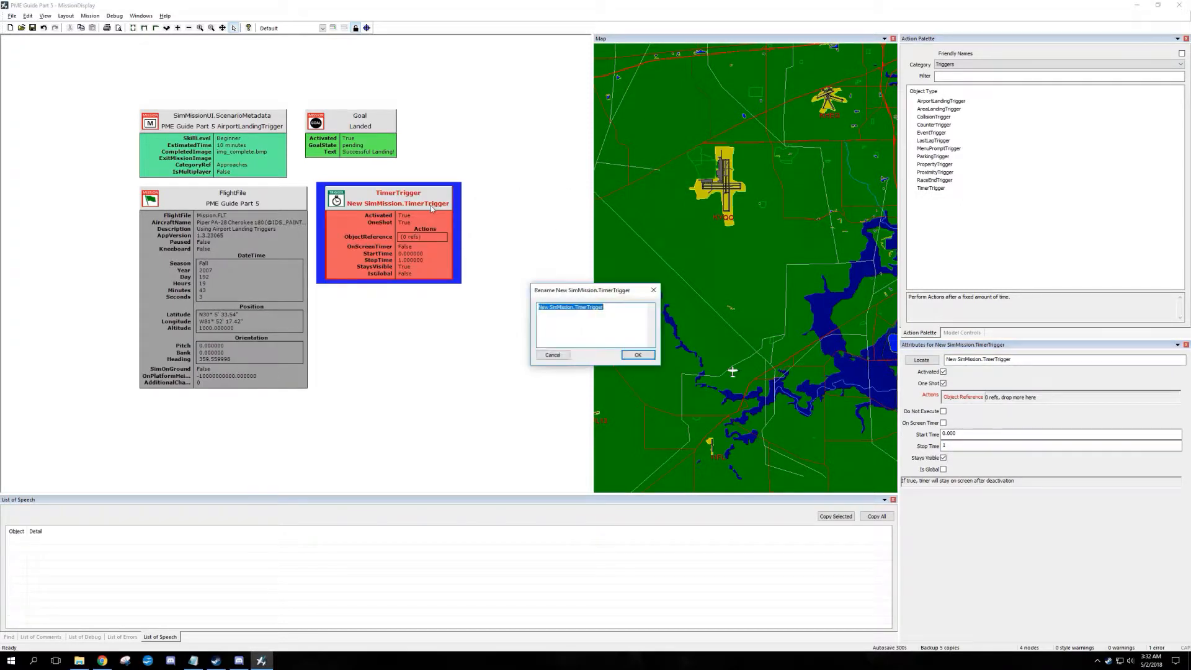
pyautogui.write('Start Mission Timer')
pyautogui.press('Return')
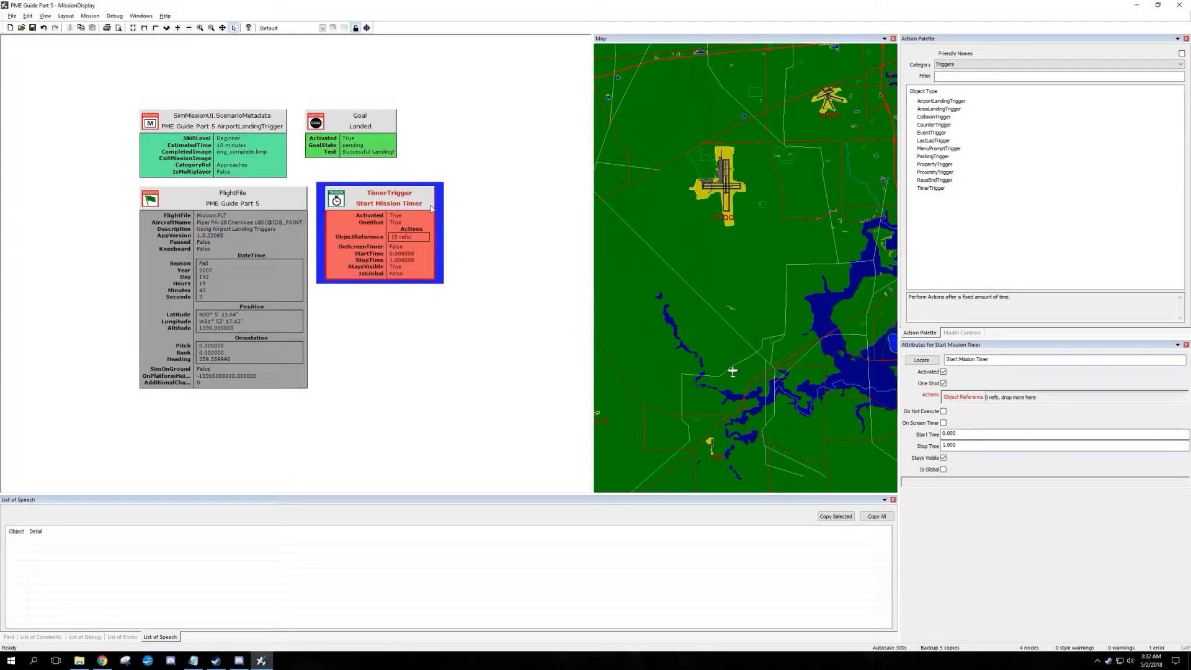
# Attach a new ObjectActivationAction to the Start Mission Timer trigger's actions
pyautogui.click(1085, 65)
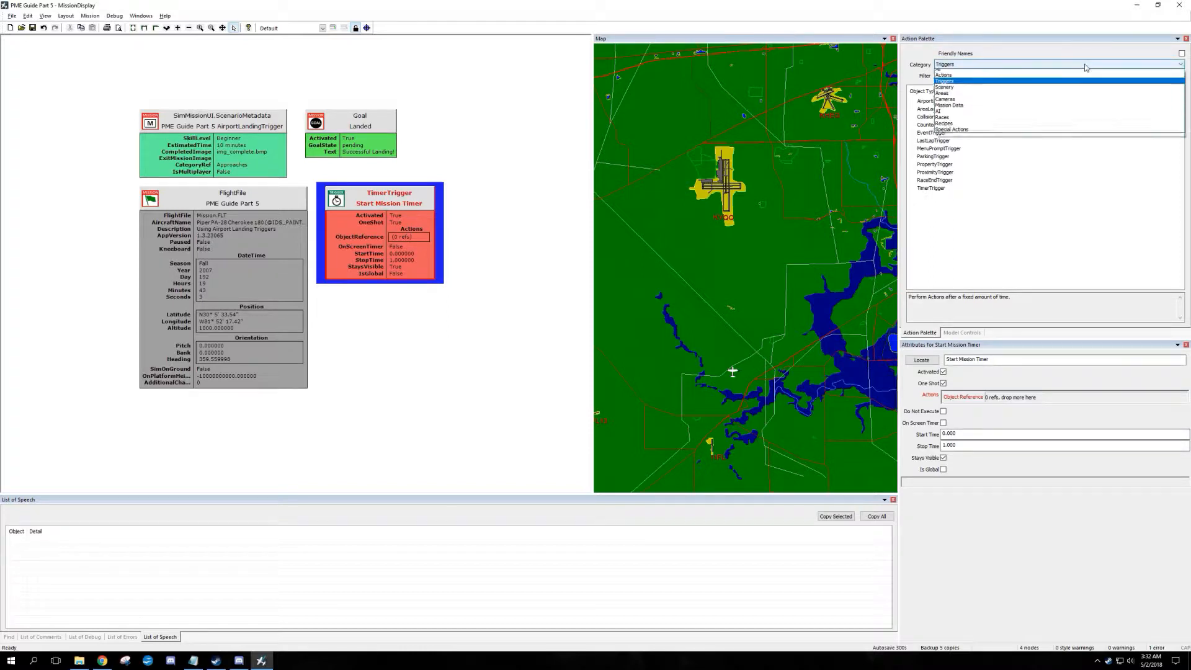
pyautogui.click(971, 75)
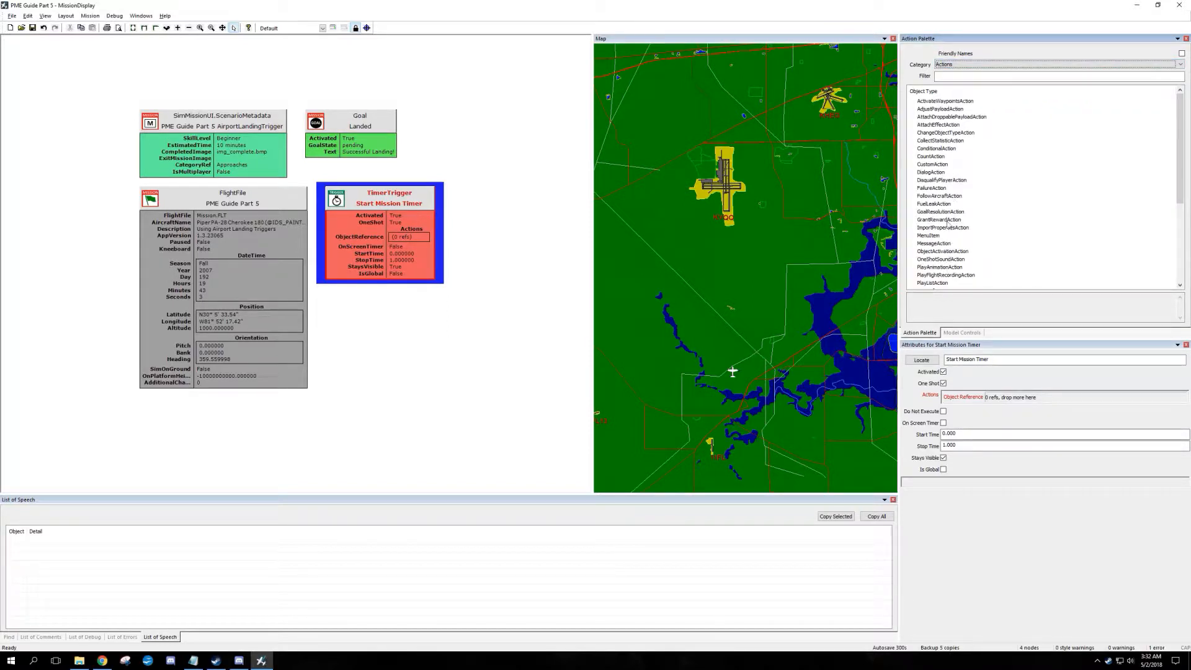
pyautogui.scroll(-1, 947, 221)
pyautogui.moveTo(947, 228); pyautogui.dragTo(414, 242)
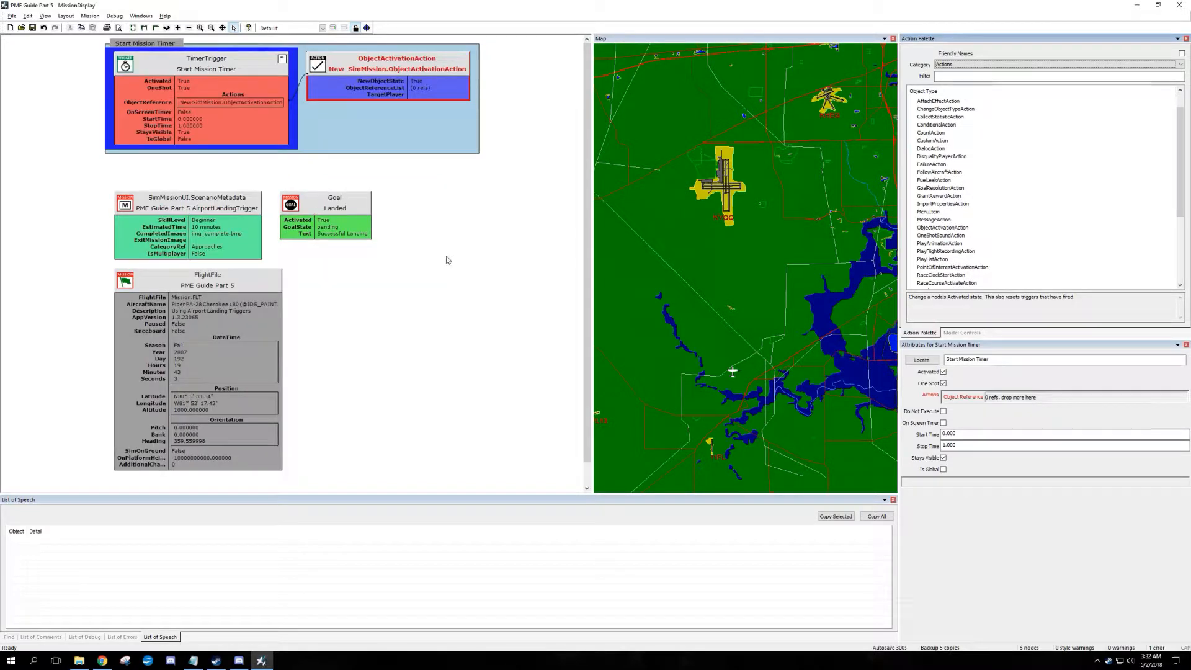
# Rename the new object activation action as Activate Landing Trigger
pyautogui.click(425, 88)
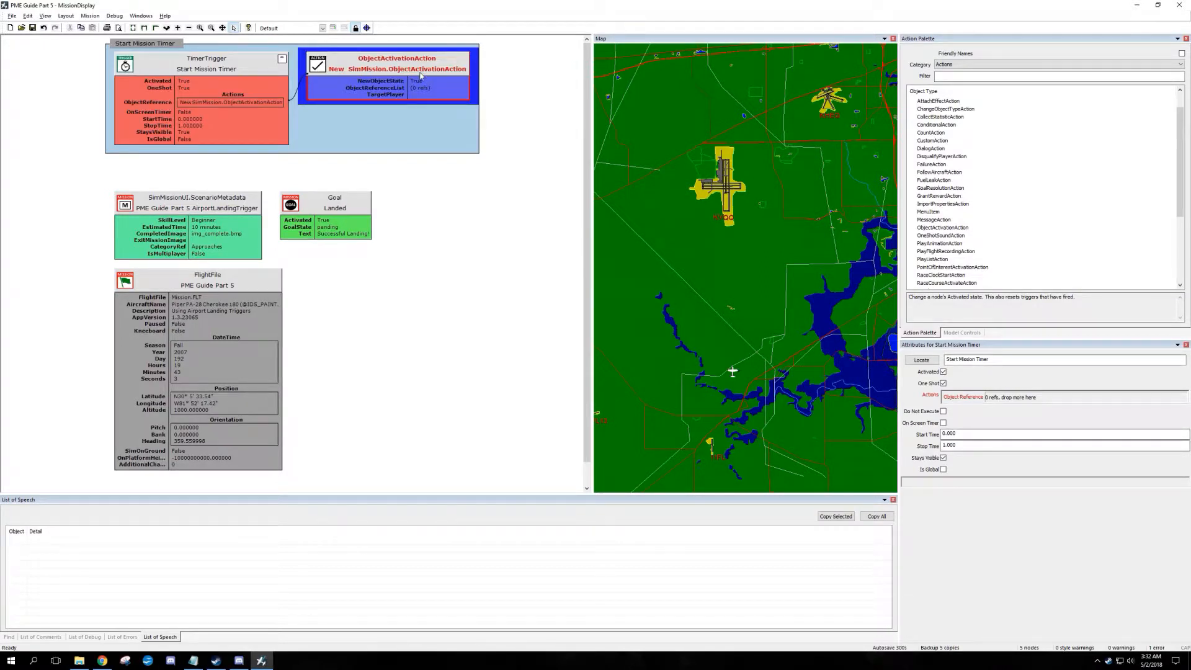
pyautogui.doubleClick(420, 76)
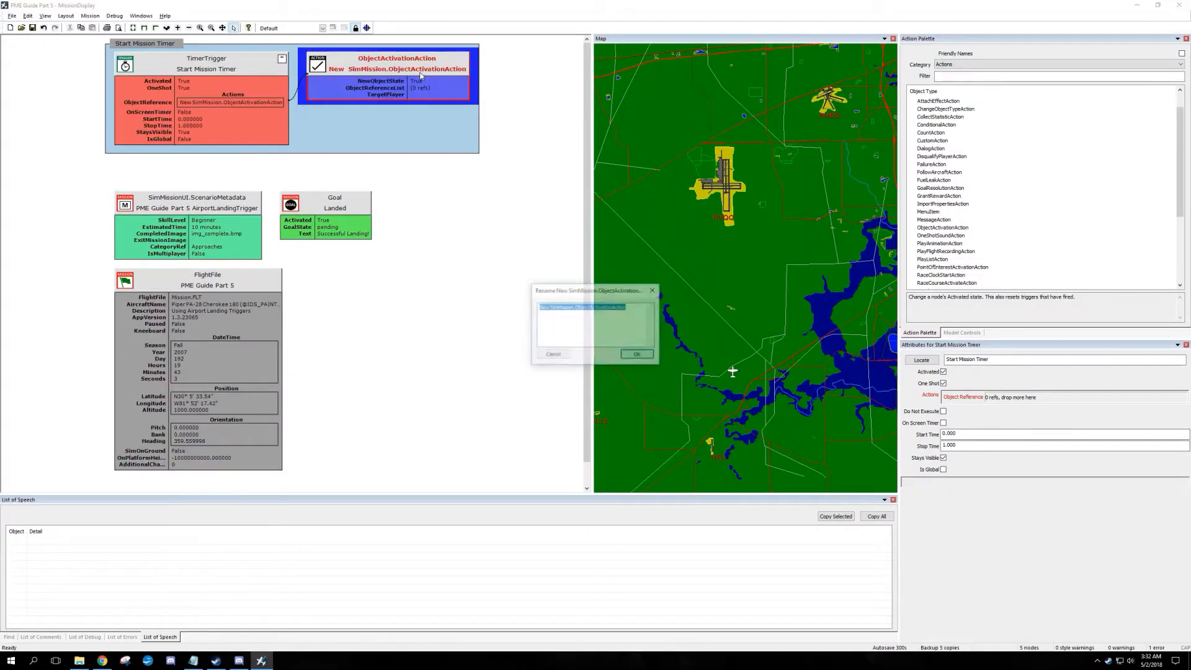
pyautogui.write('Actdiv')
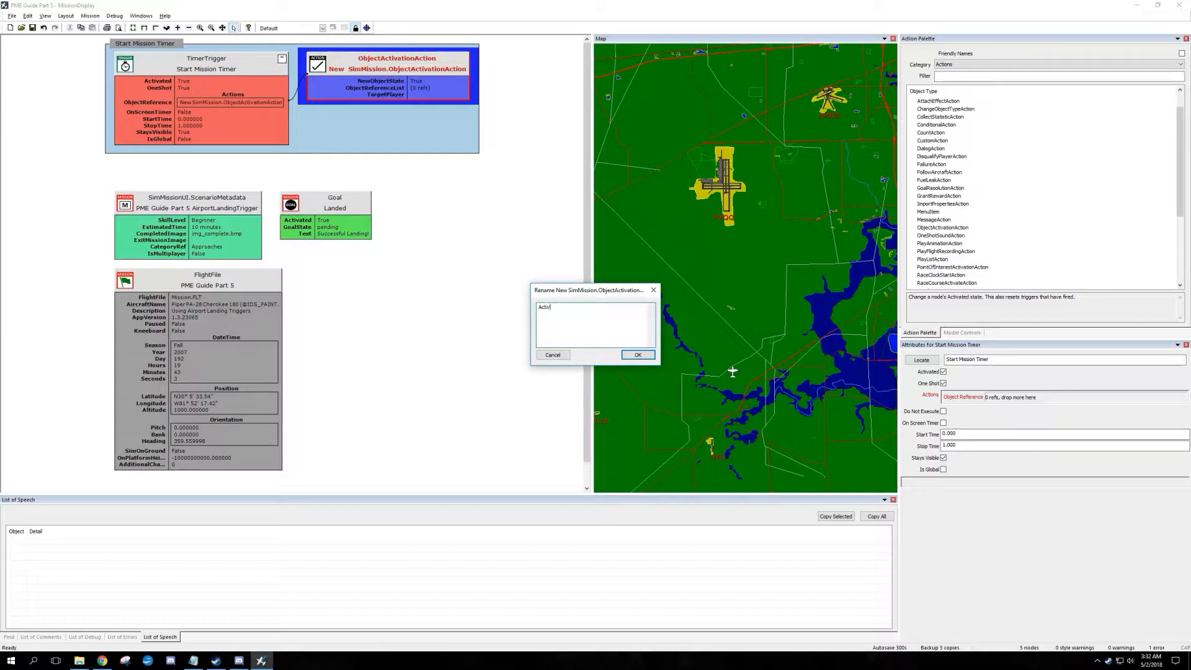
pyautogui.write('te Landing Trigger')
pyautogui.press('Return')
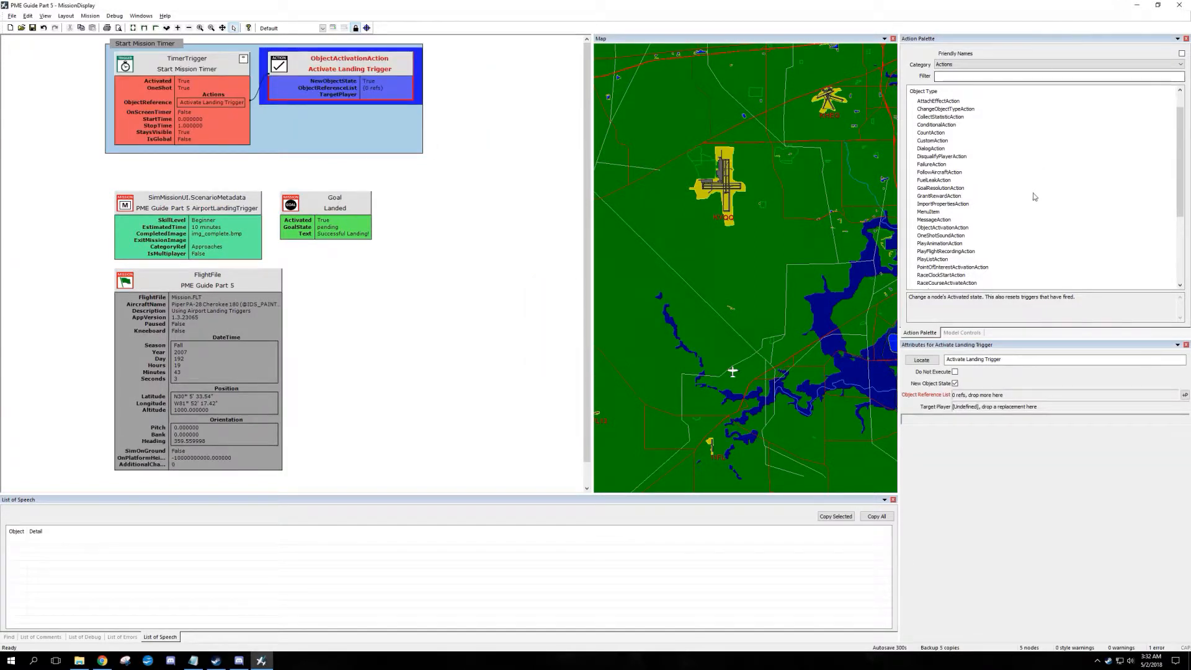
# Attach a new AirportLandingTrigger to the Activate Landing Trigger action as its referenced object
pyautogui.click(1052, 65)
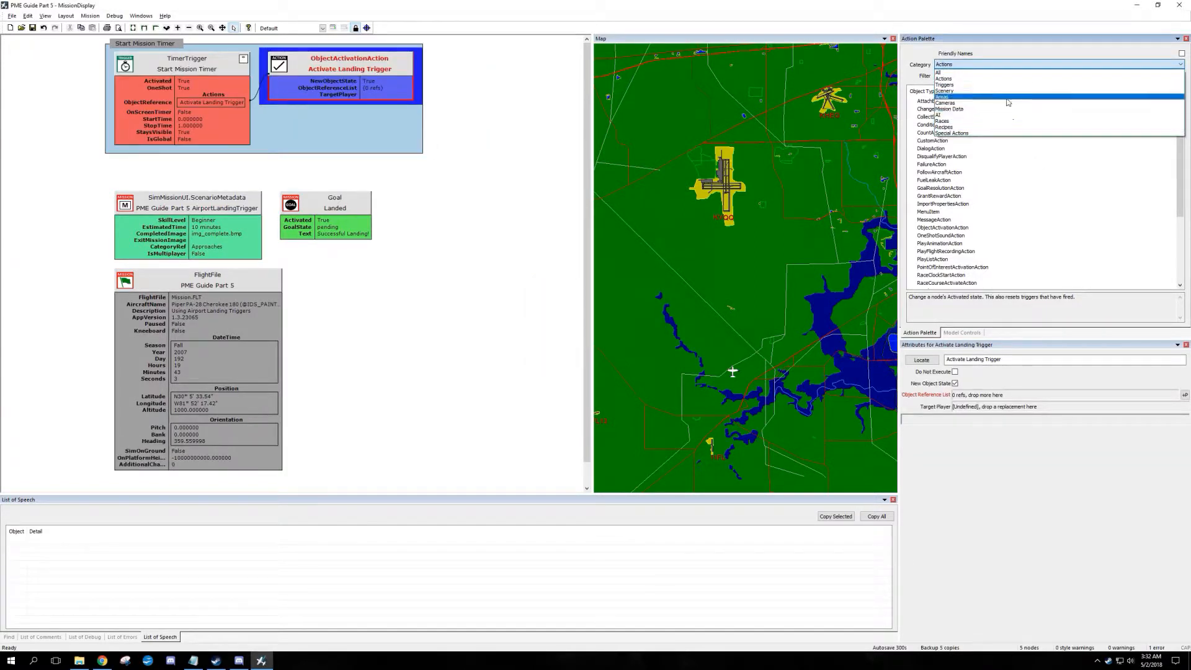
pyautogui.click(1008, 86)
pyautogui.moveTo(936, 101); pyautogui.dragTo(376, 87)
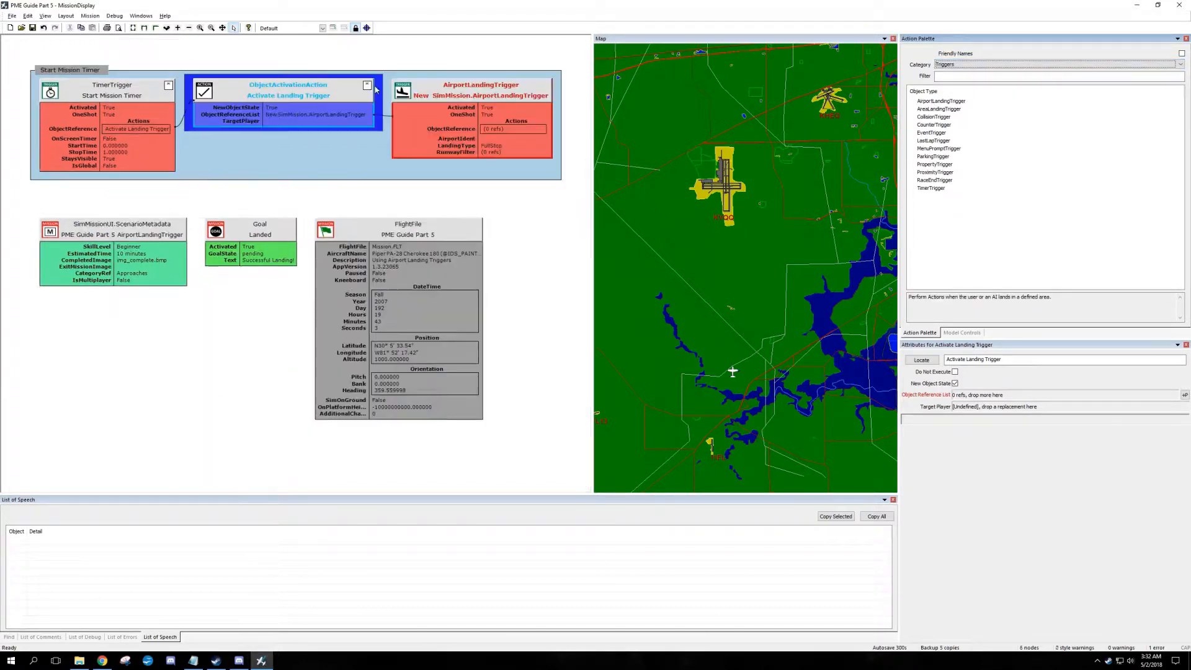
# Switch off the initial Activated state of the new airport landing trigger
pyautogui.keyDown('ctrl'); pyautogui.scroll(1, 539, 149); pyautogui.keyUp('ctrl')
pyautogui.scroll(1, 539, 195)
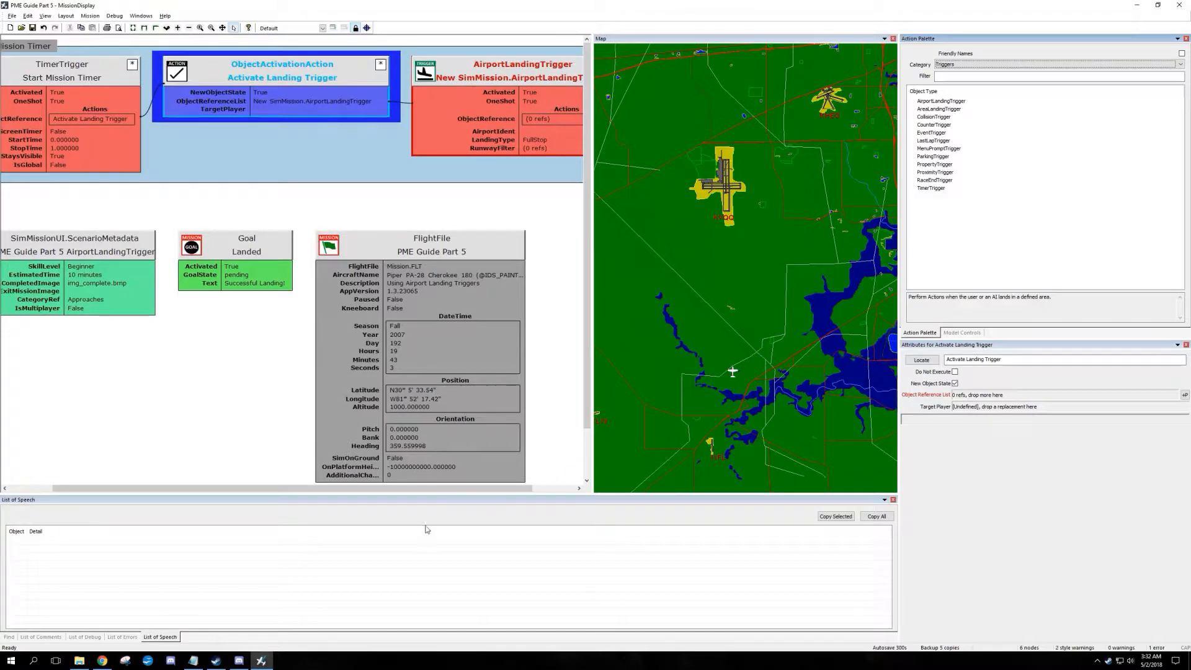
pyautogui.moveTo(427, 487); pyautogui.dragTo(470, 487)
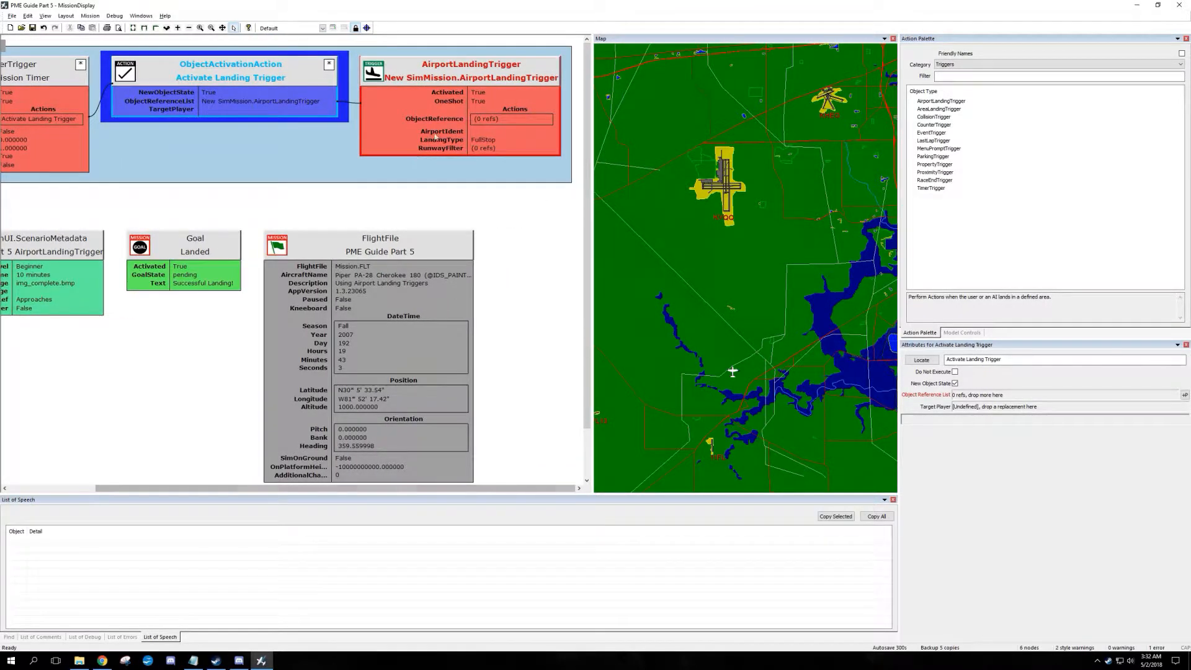
pyautogui.click(490, 107)
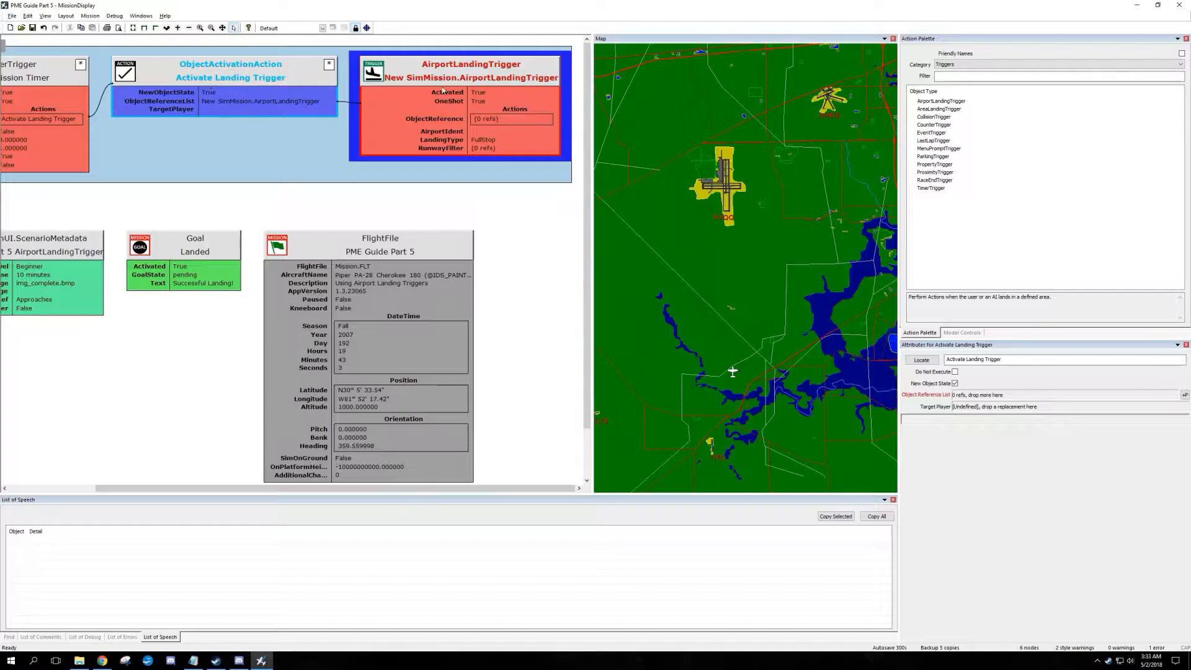
pyautogui.click(483, 96)
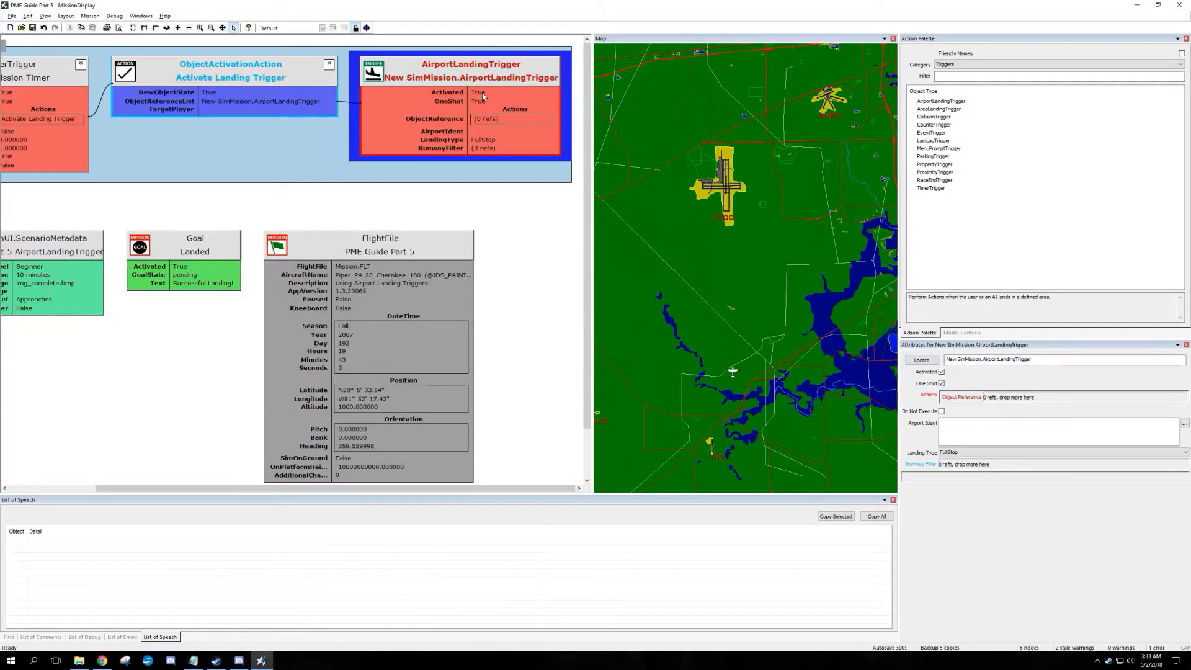
pyautogui.click(941, 371)
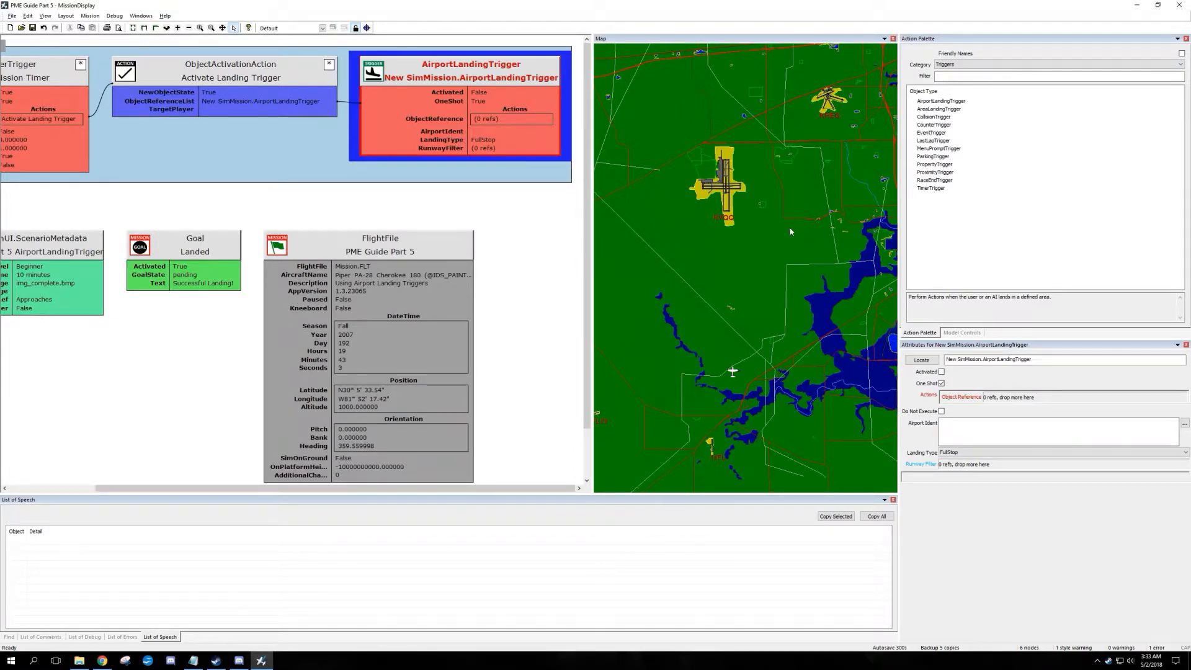
# Set the new airport landing trigger's airport identifier to KVQQ (Cecil, Jacksonville) through the airport chooser
pyautogui.click(965, 428)
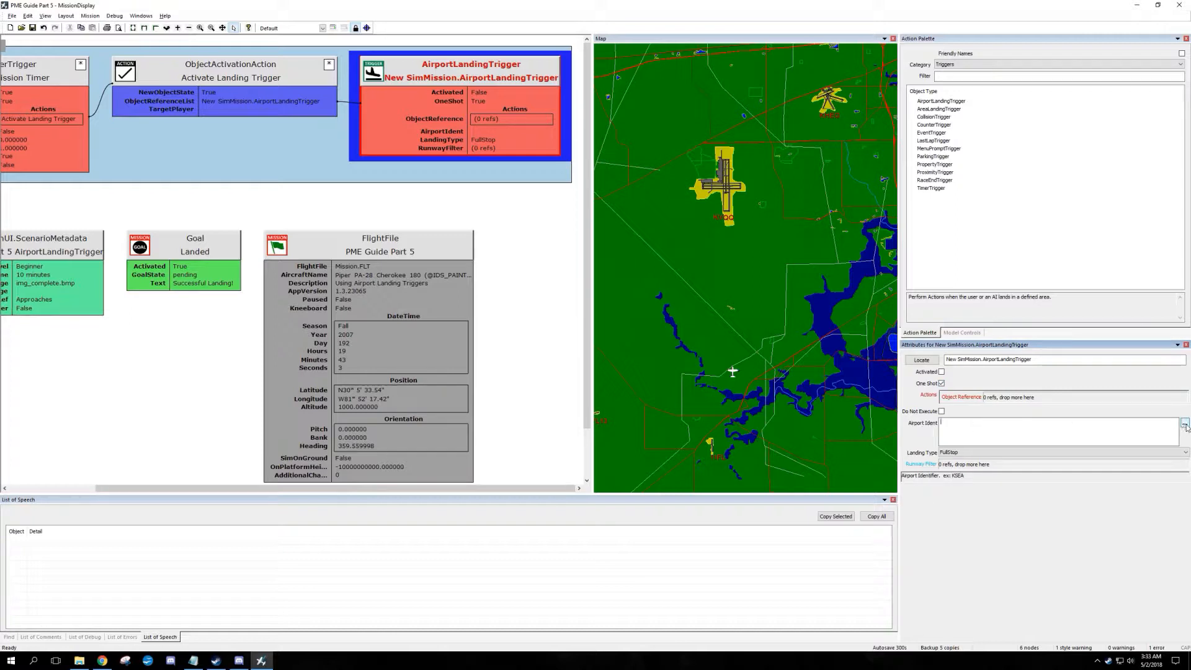
pyautogui.click(1185, 424)
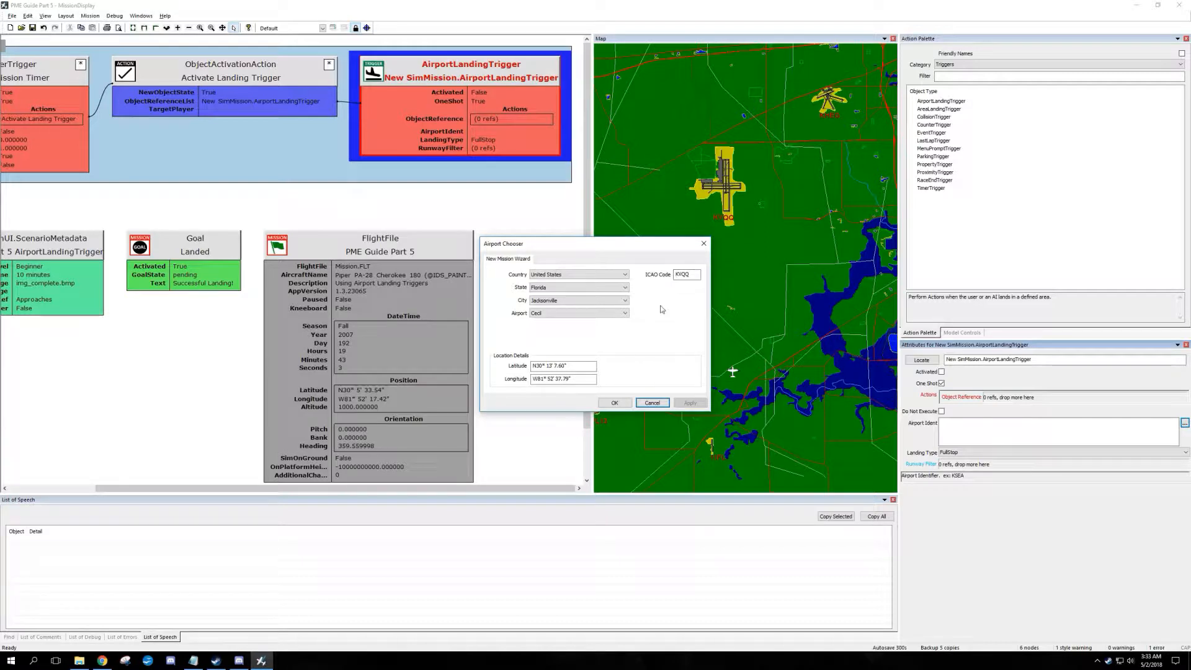
pyautogui.click(614, 403)
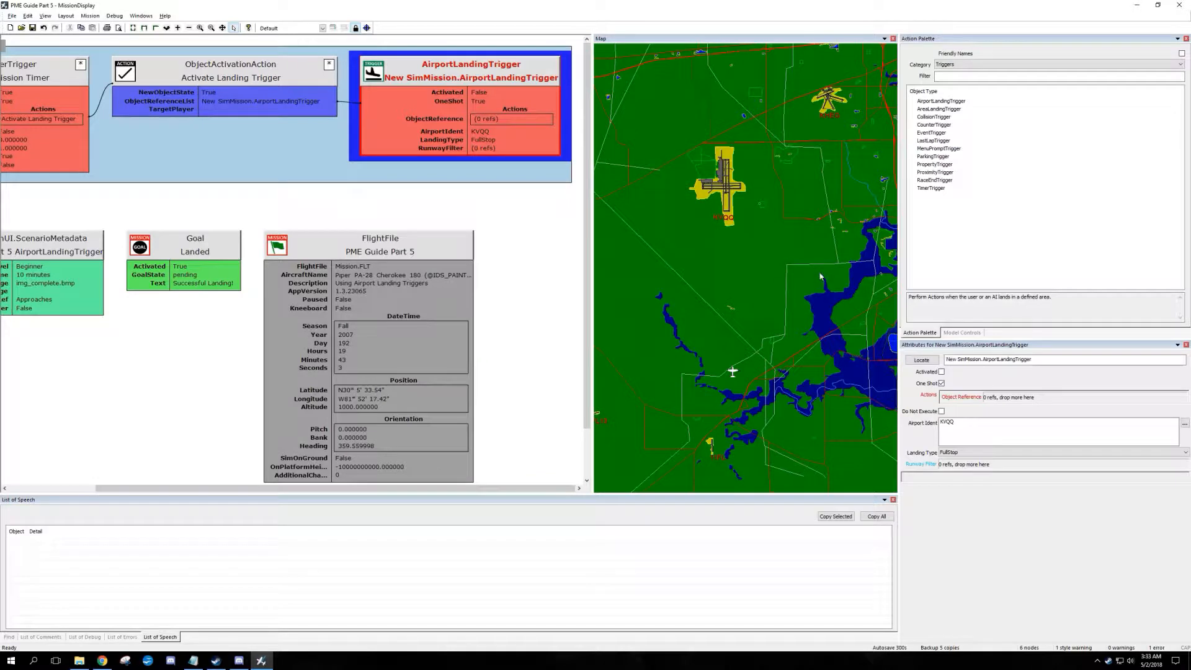
# Rename the airport landing trigger as KVQQ Landing Trigger and choose FullStop as its landing type
pyautogui.doubleClick(476, 80)
pyautogui.write('KVQQ Landing Trigger')
pyautogui.press('Return')
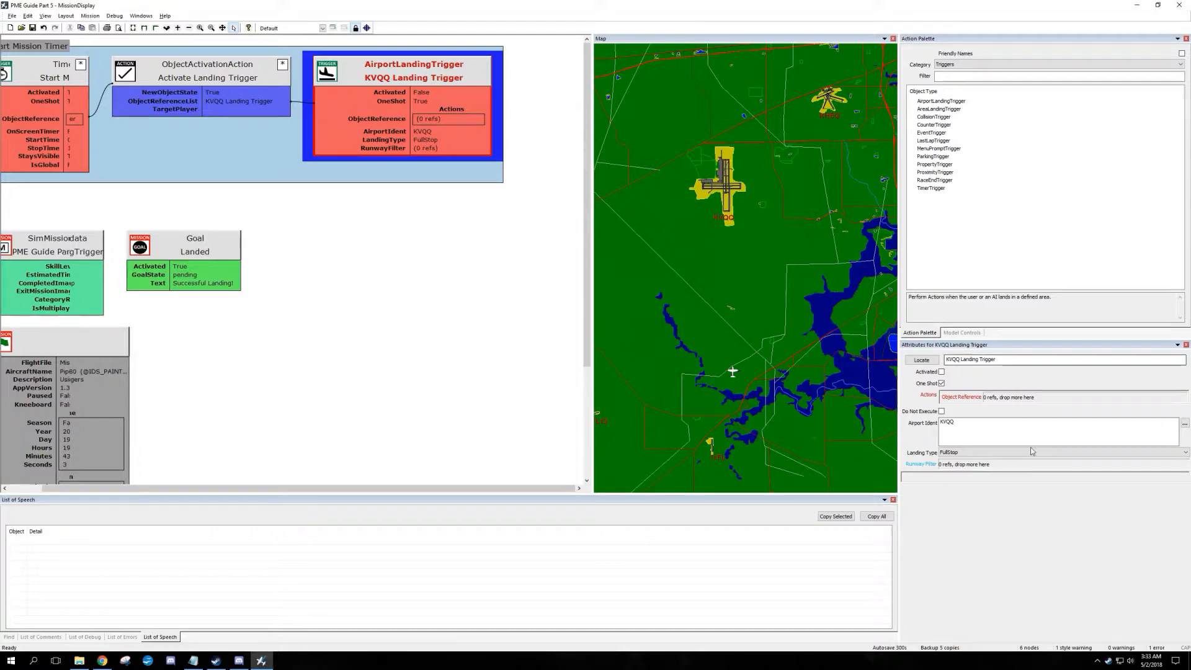
pyautogui.click(1184, 453)
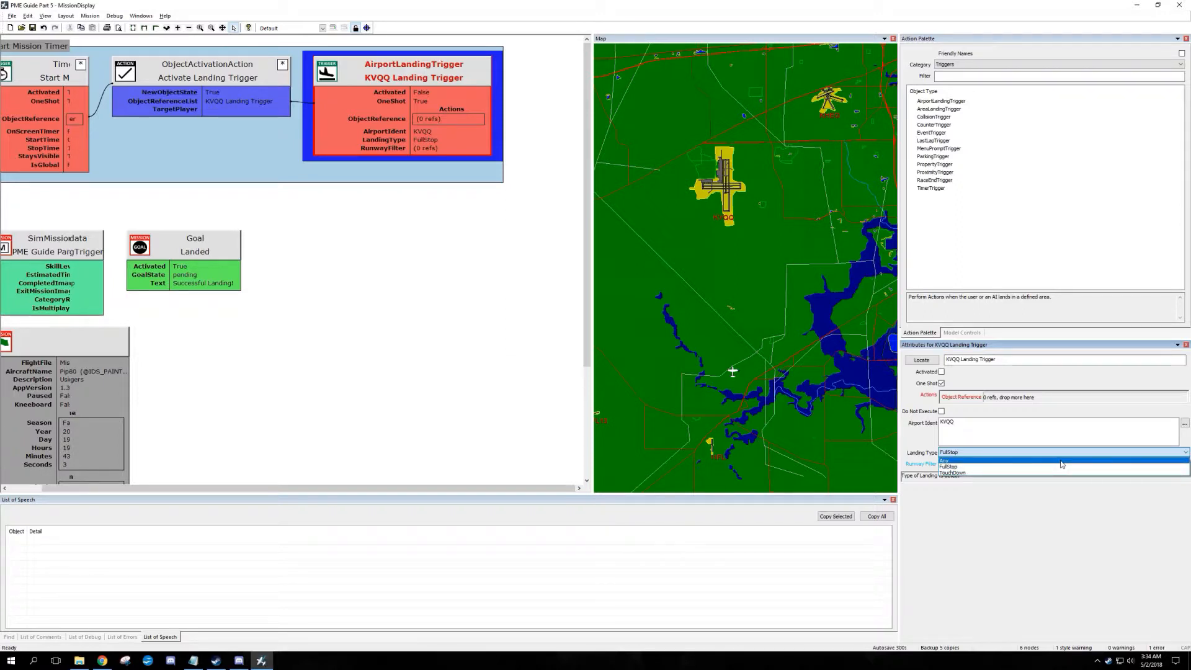
pyautogui.click(1036, 466)
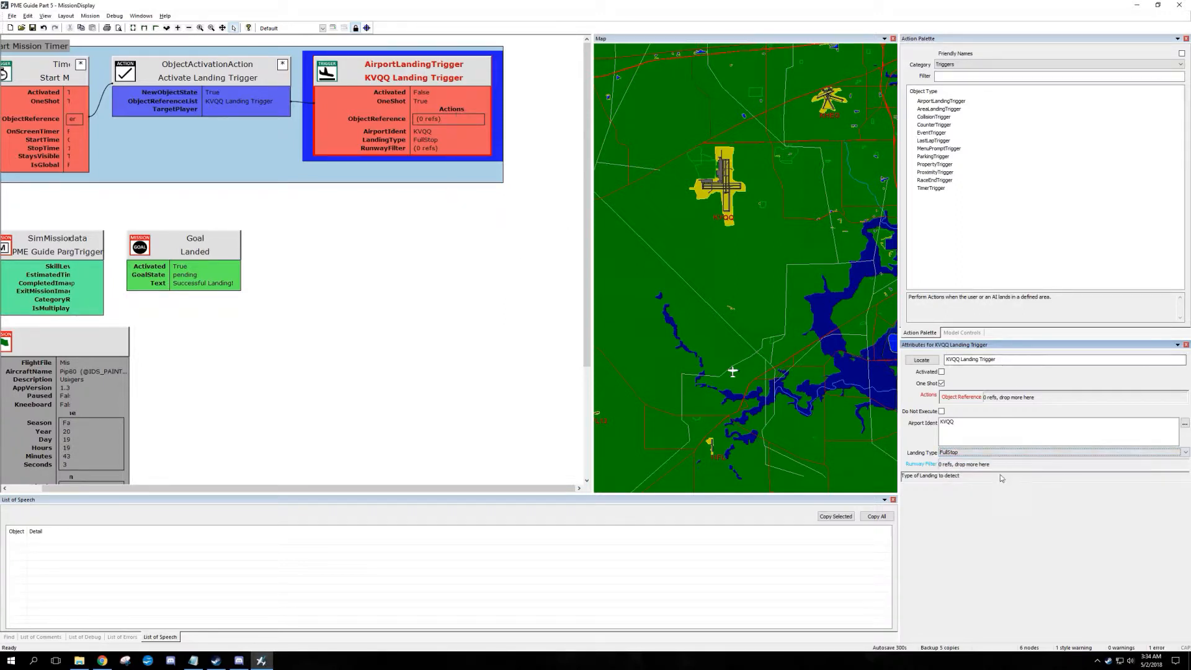
# Attach a RunwayFilter from the Mission Data category to the KVQQ Landing Trigger's runway filter
pyautogui.click(967, 65)
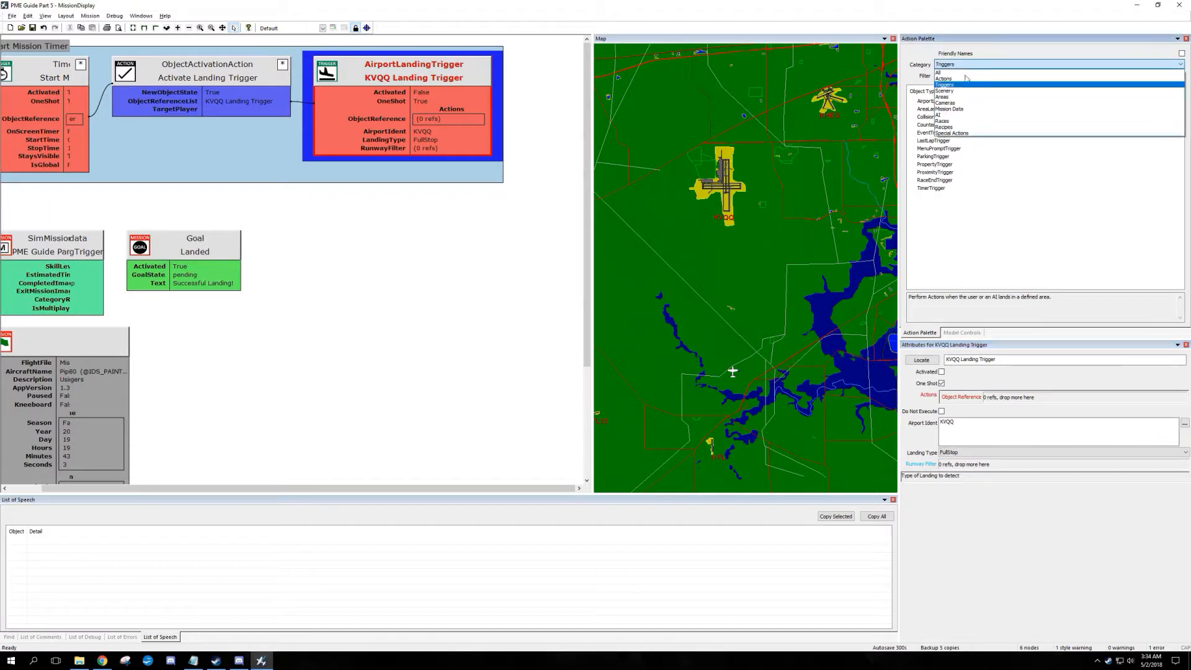
pyautogui.click(961, 109)
pyautogui.moveTo(928, 183); pyautogui.dragTo(422, 151)
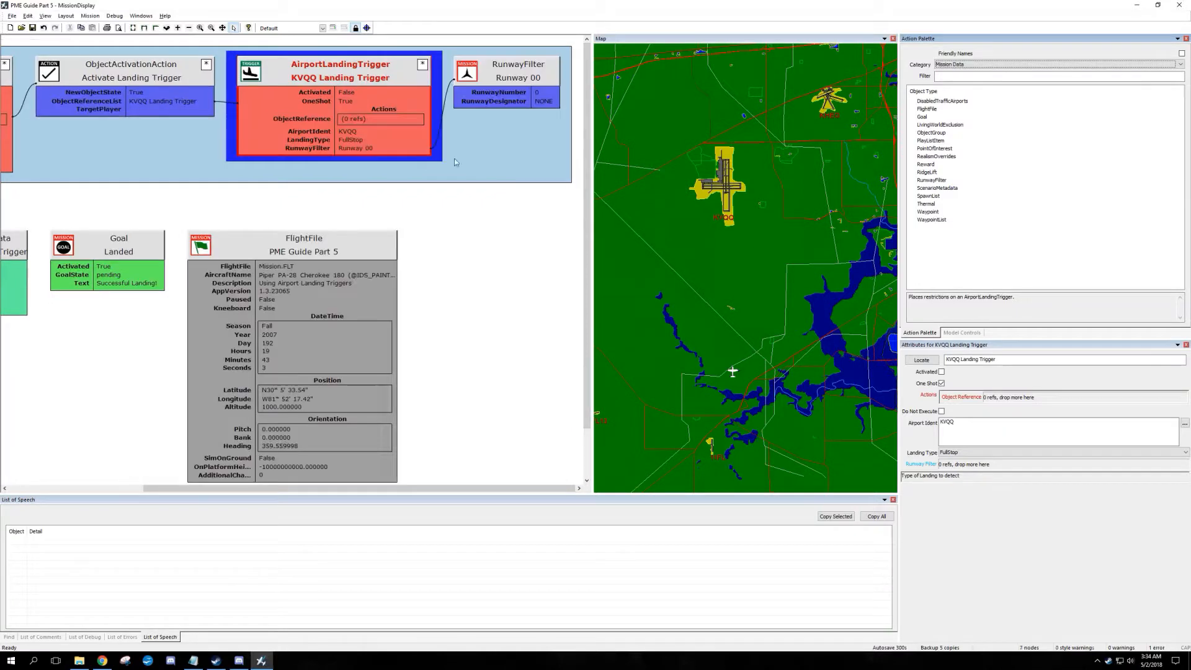
# Set the runway filter to runway number 36 with the Right designator
pyautogui.click(542, 97)
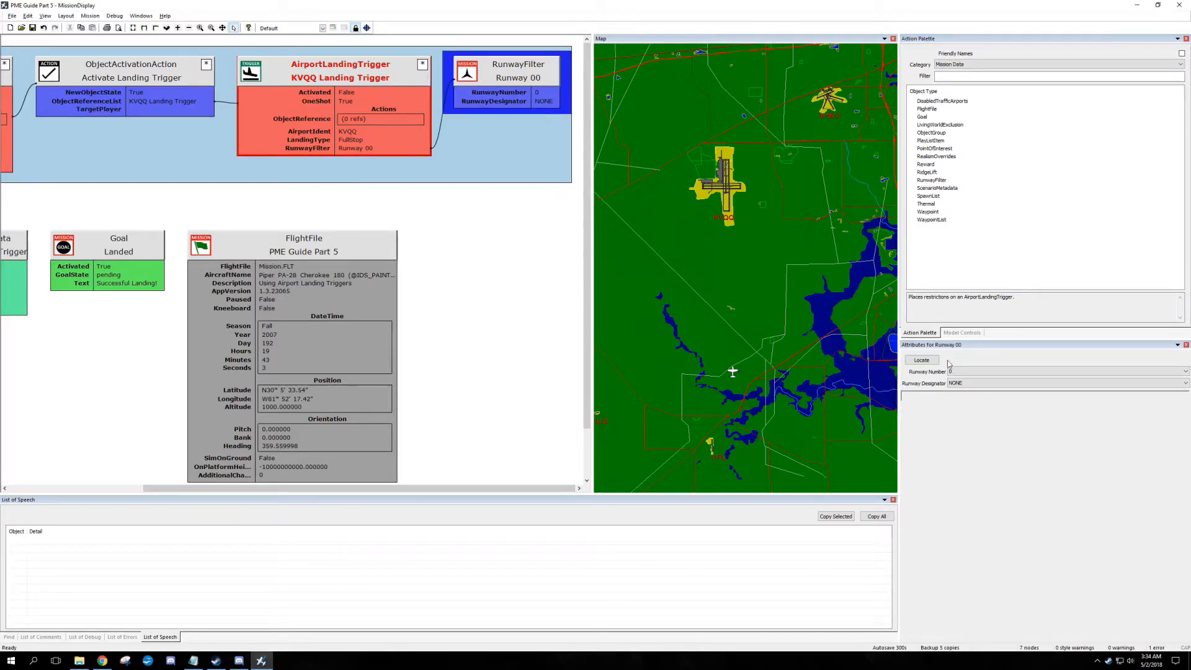
pyautogui.click(1186, 372)
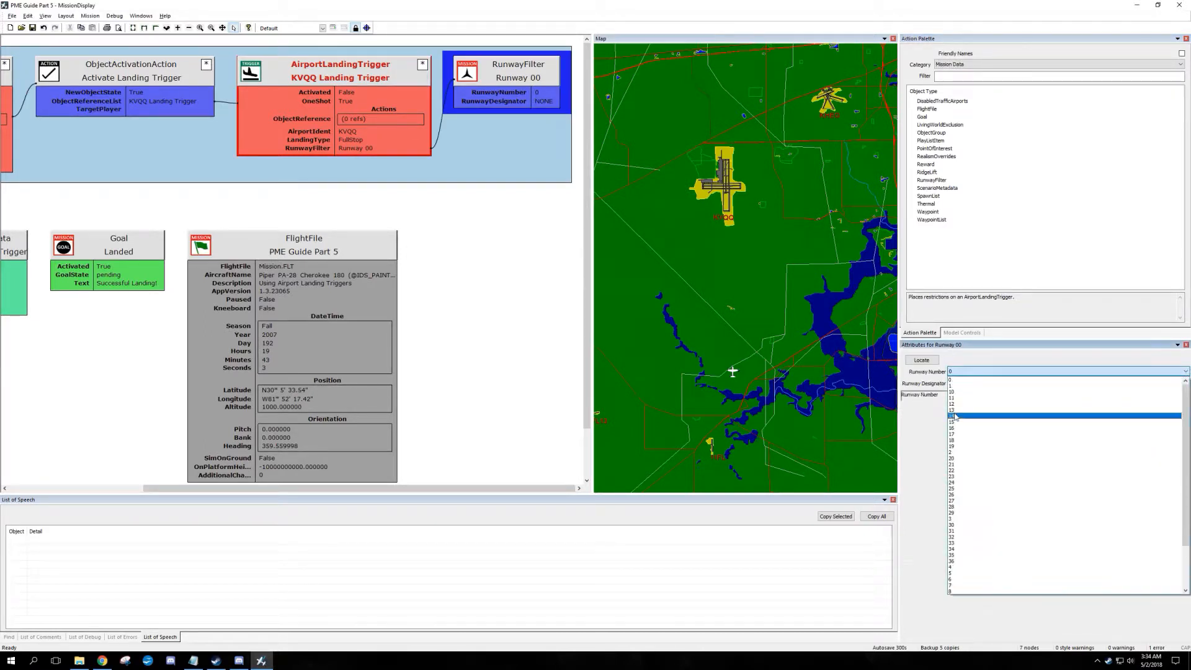
pyautogui.click(966, 560)
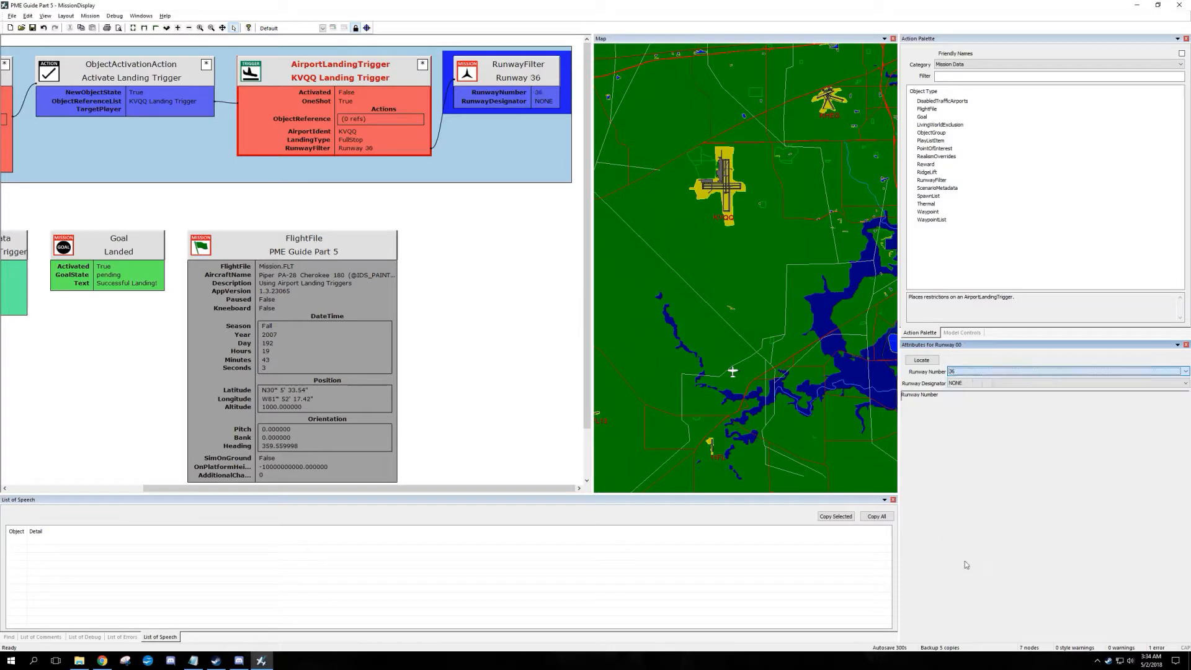
pyautogui.click(1004, 382)
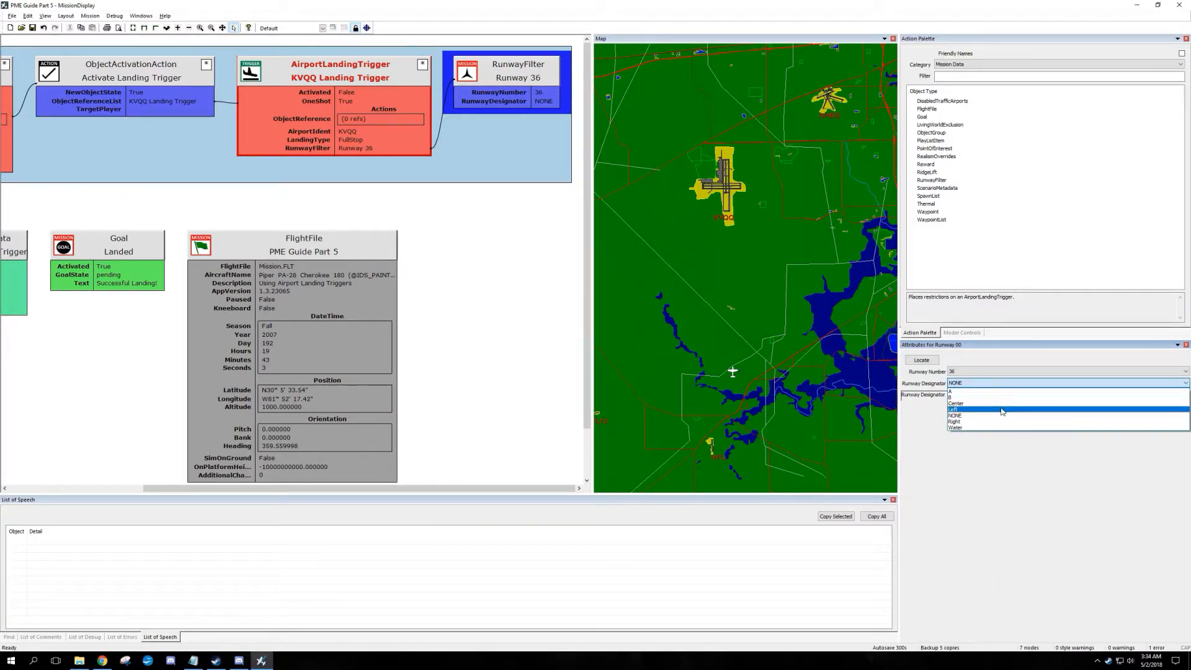
pyautogui.click(1003, 410)
pyautogui.scroll(2, 749, 220)
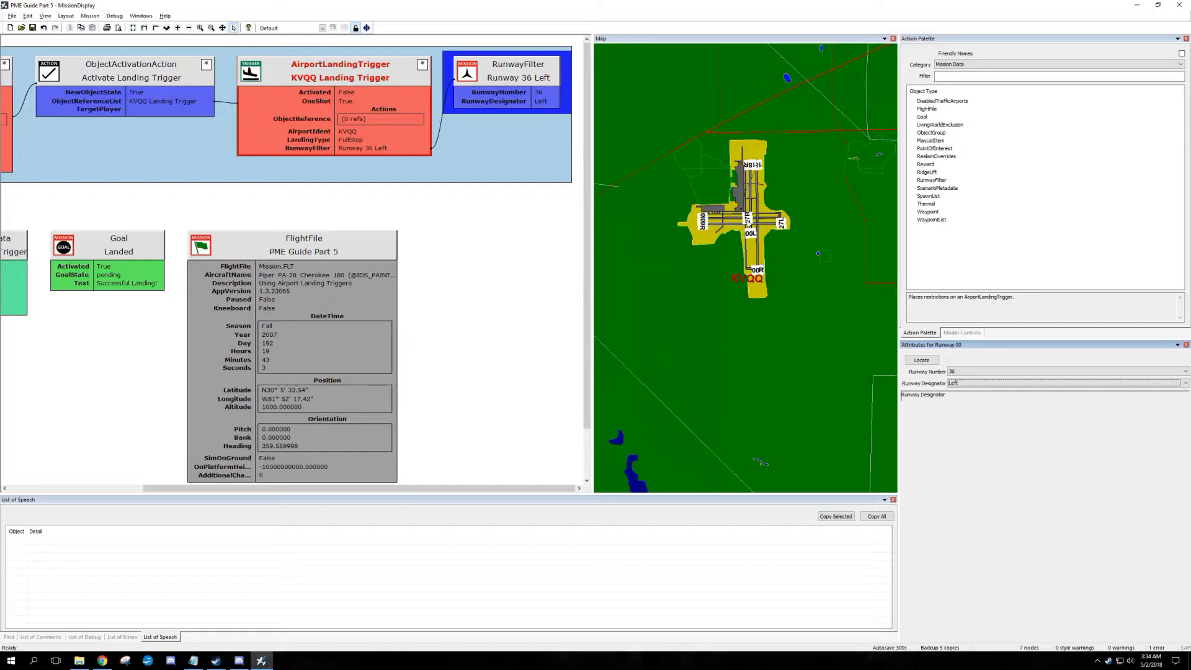
pyautogui.click(1009, 383)
pyautogui.click(990, 421)
# Delete the Start Mission Timer trigger together with the Activate Landing Trigger action
pyautogui.moveTo(203, 489); pyautogui.dragTo(75, 490)
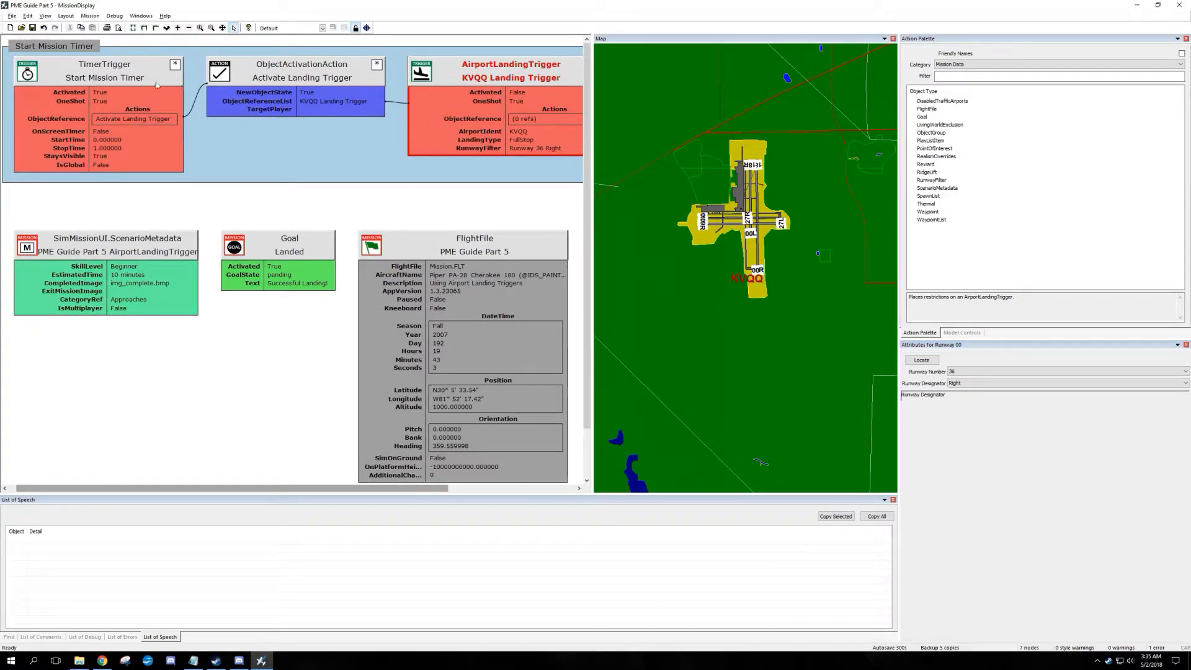
pyautogui.click(97, 83)
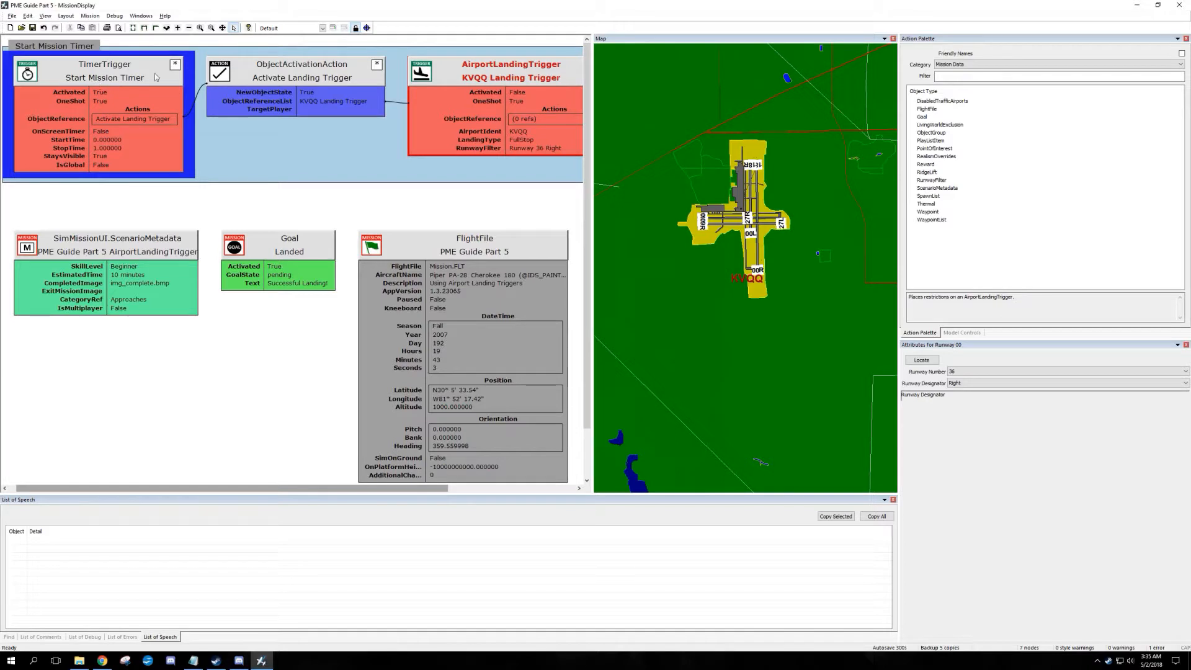
pyautogui.keyDown('ctrl'); pyautogui.click(273, 72); pyautogui.keyUp('ctrl')
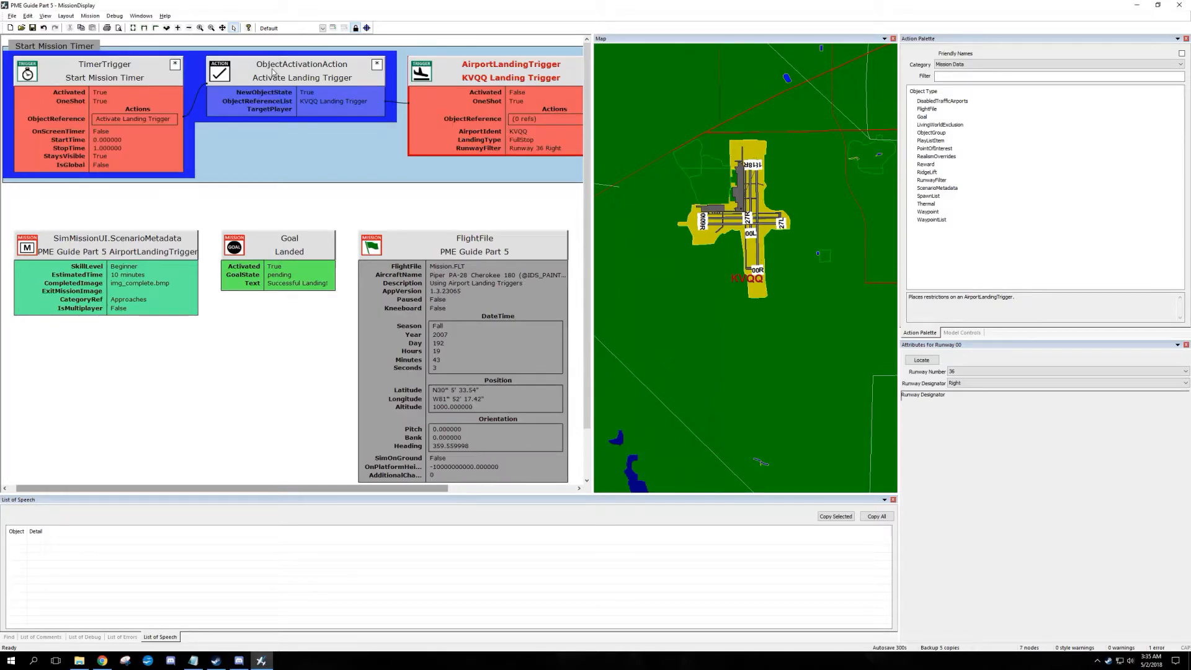
pyautogui.press('Delete')
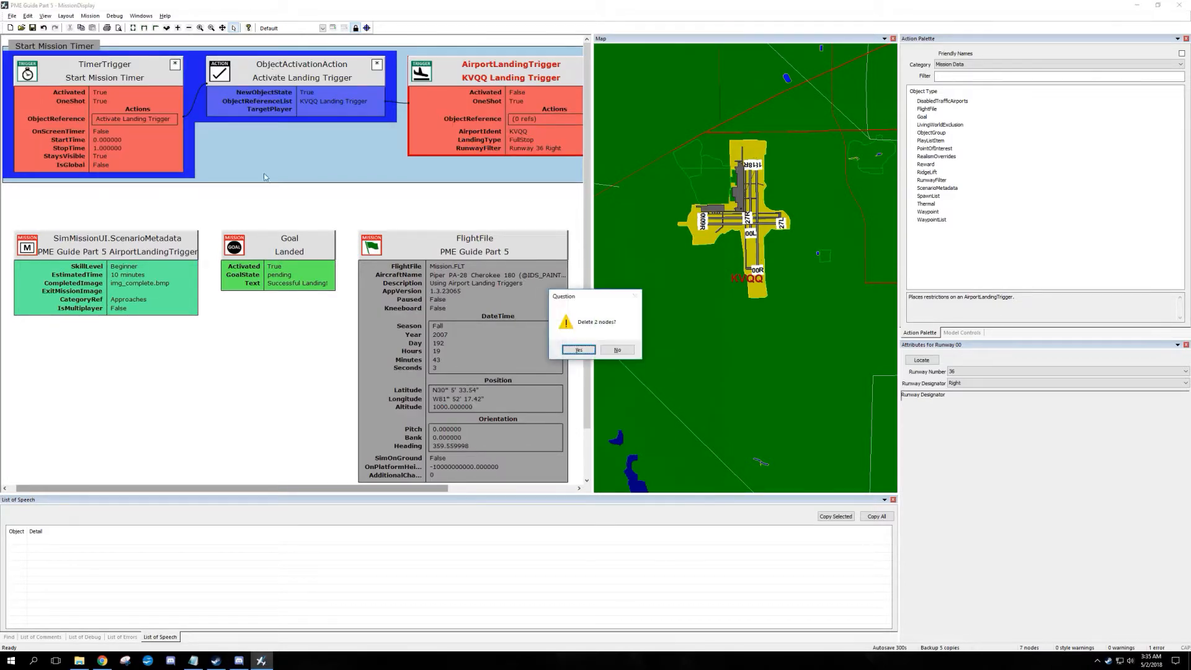
pyautogui.click(579, 350)
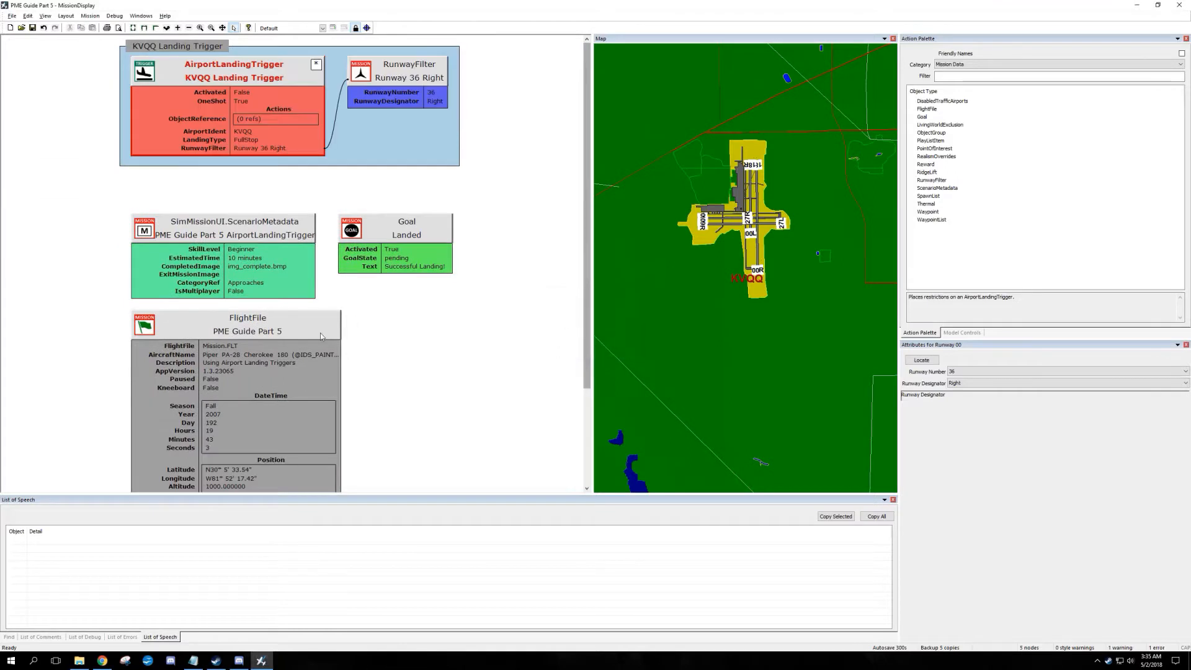
# Switch on the initial Activated state of the KVQQ Landing Trigger
pyautogui.click(279, 121)
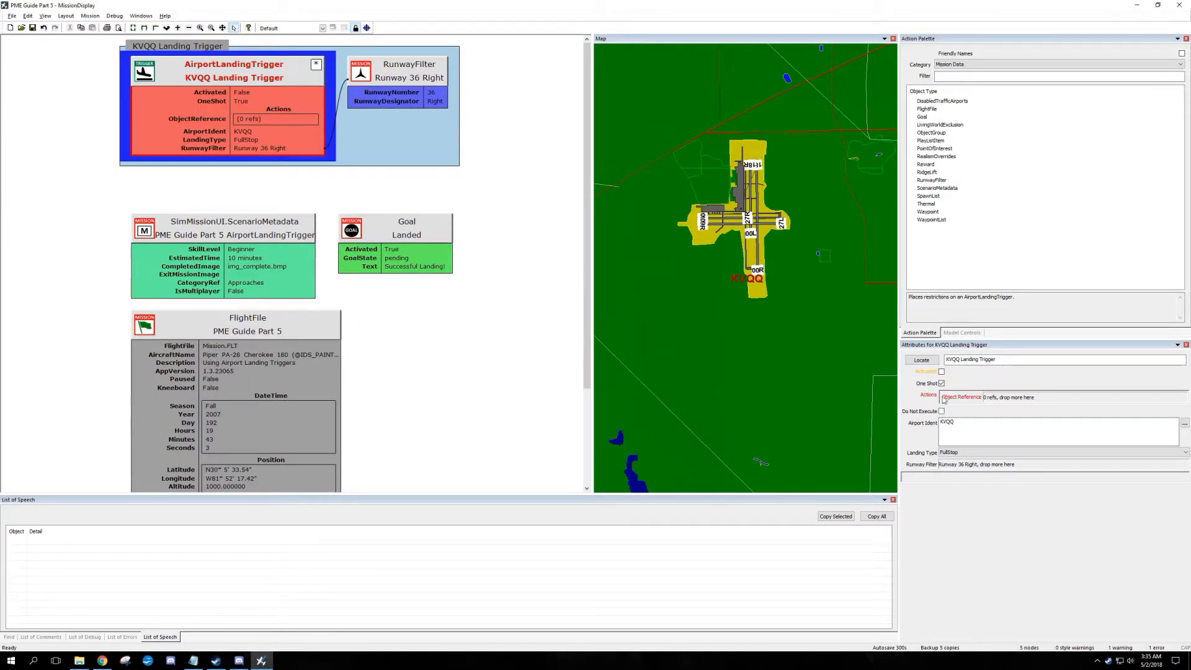
pyautogui.click(941, 372)
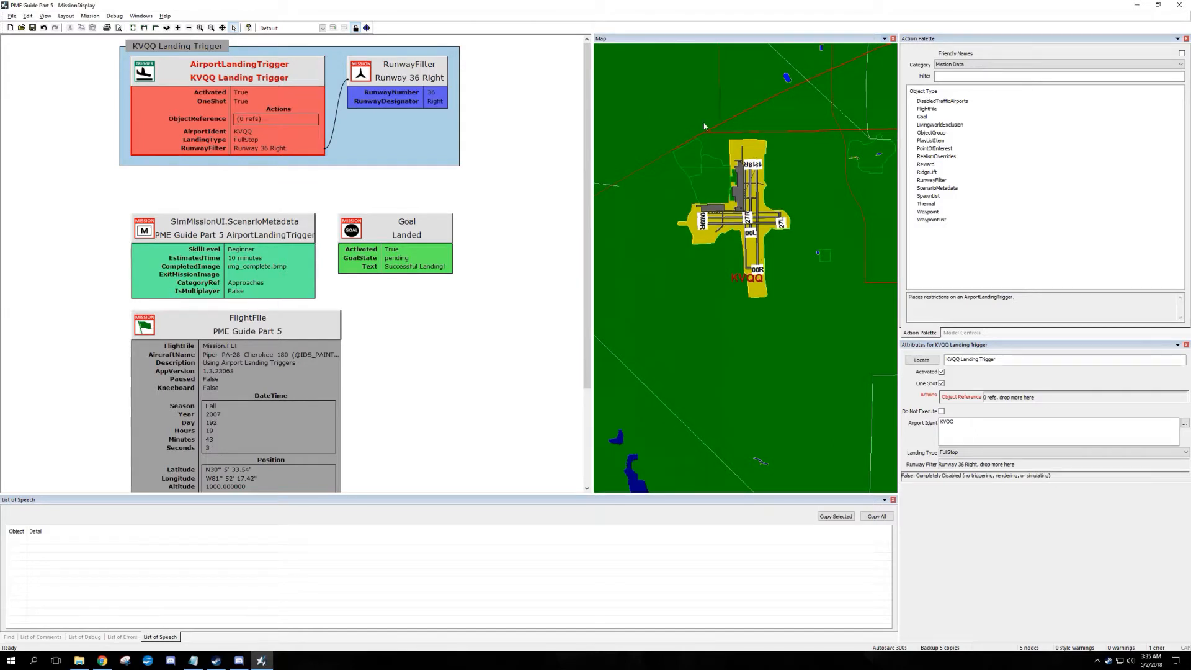
pyautogui.rightClick(534, 146)
pyautogui.click(532, 240)
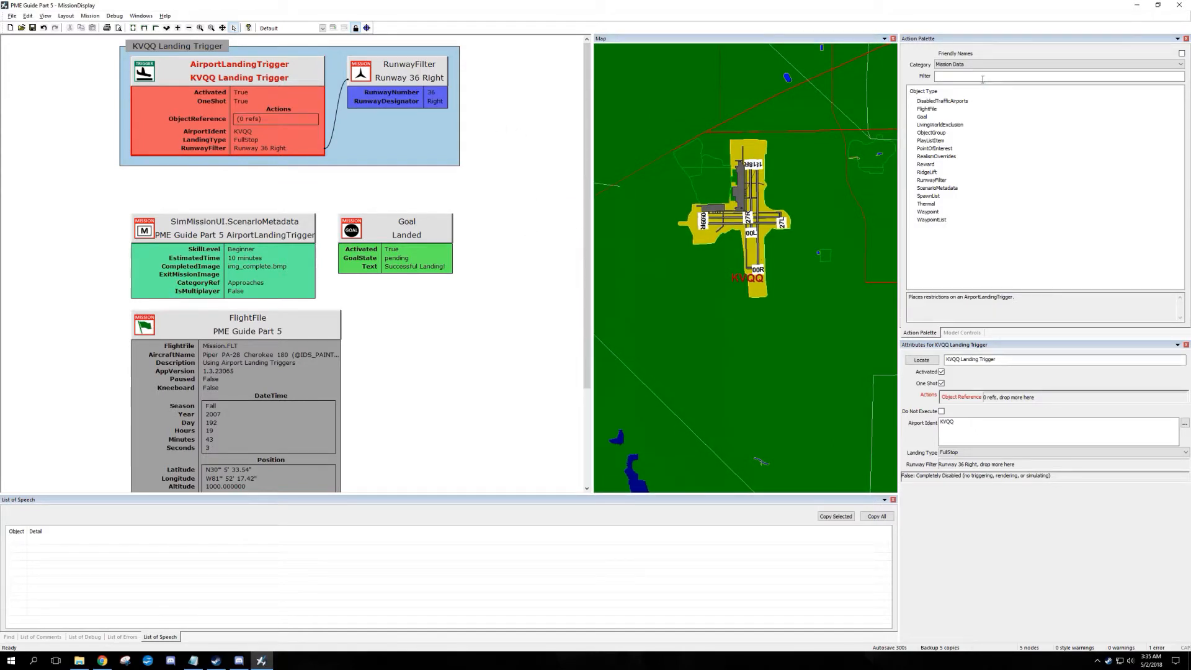
# Attach a new DialogAction from the Actions category to the KVQQ Landing Trigger's actions
pyautogui.click(968, 64)
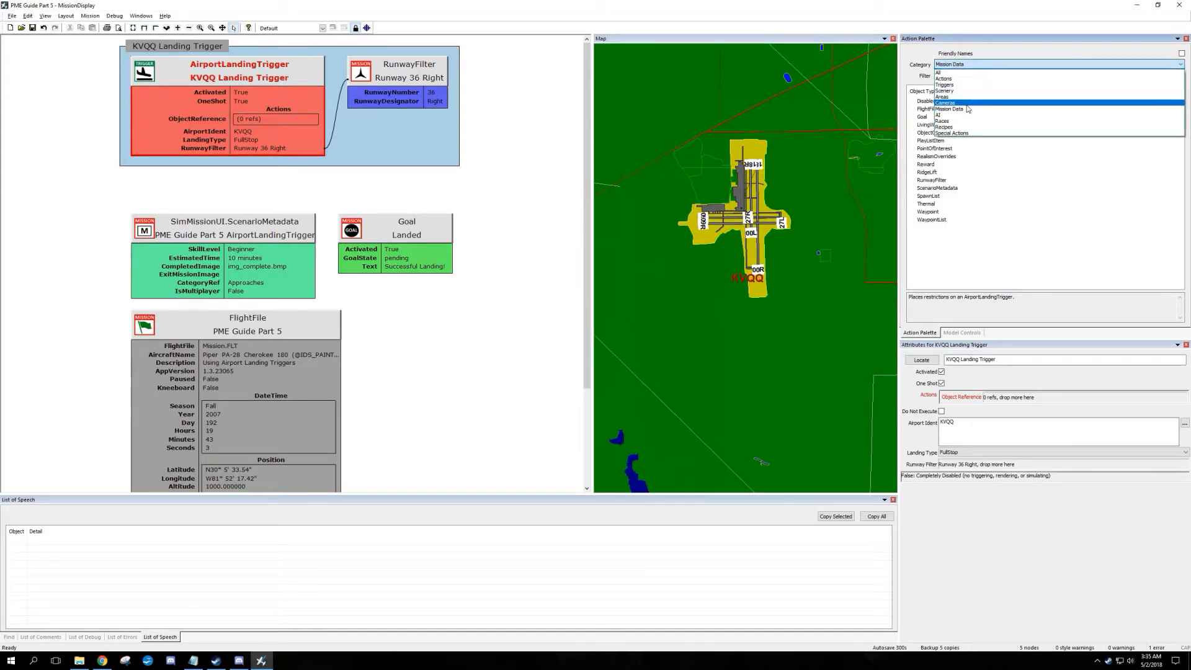
pyautogui.click(954, 79)
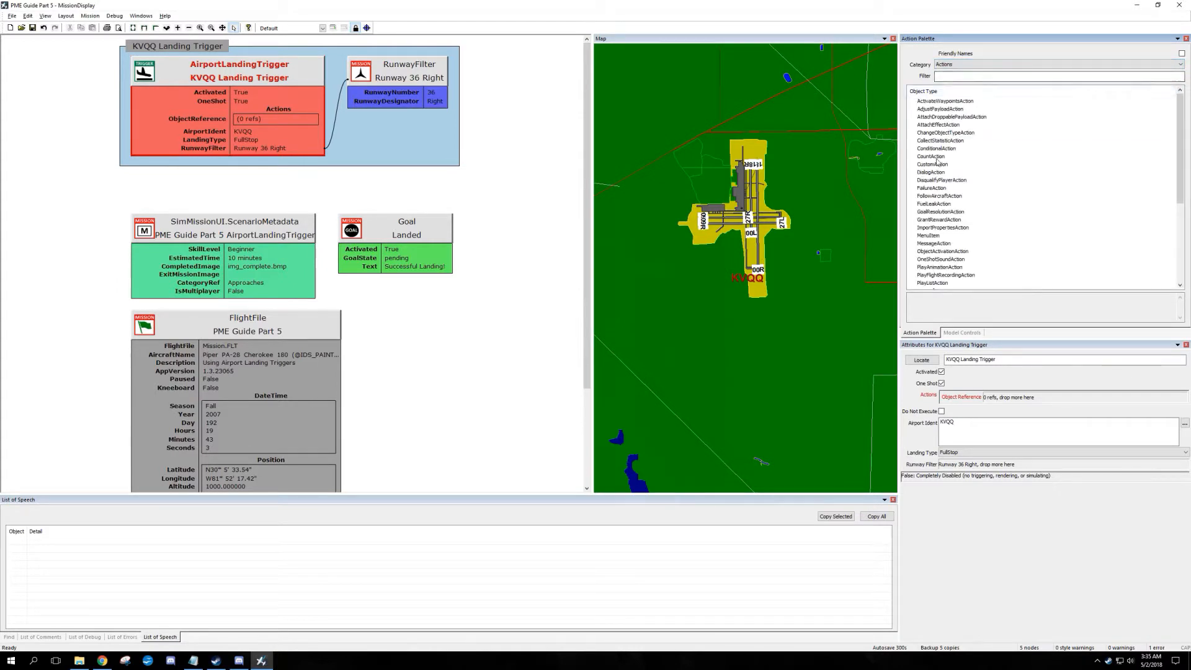
pyautogui.moveTo(937, 171); pyautogui.dragTo(309, 124)
# Set the new dialog action's text to "Successful Landing!"
pyautogui.click(405, 103)
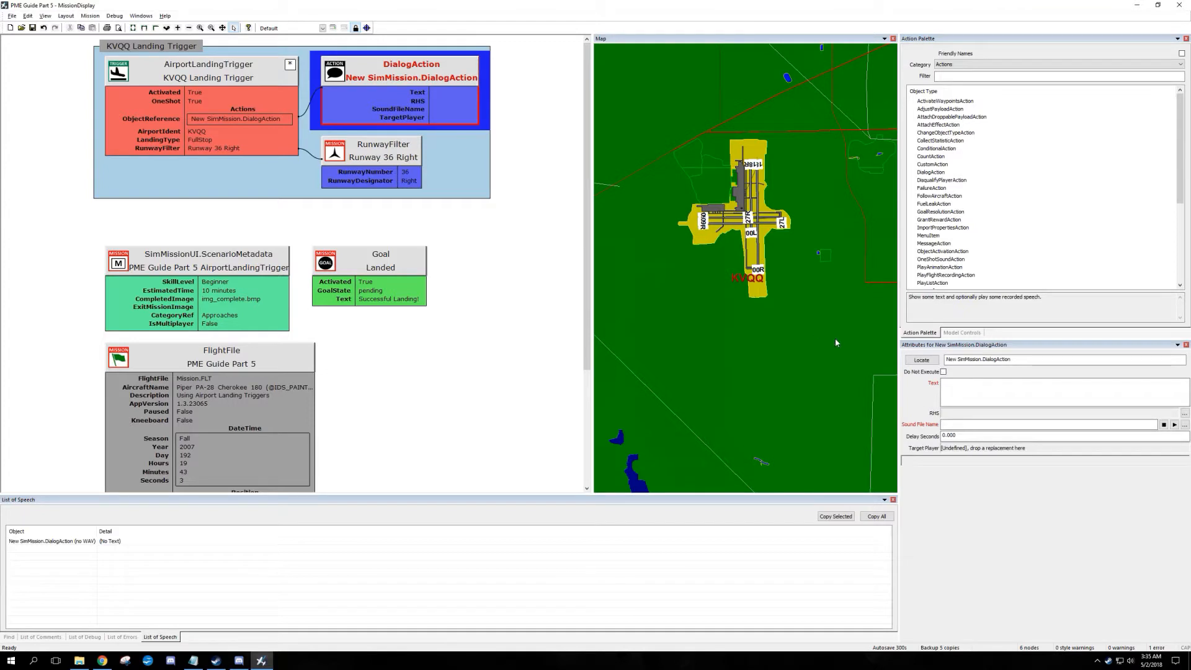
pyautogui.click(947, 382)
pyautogui.write('Succes')
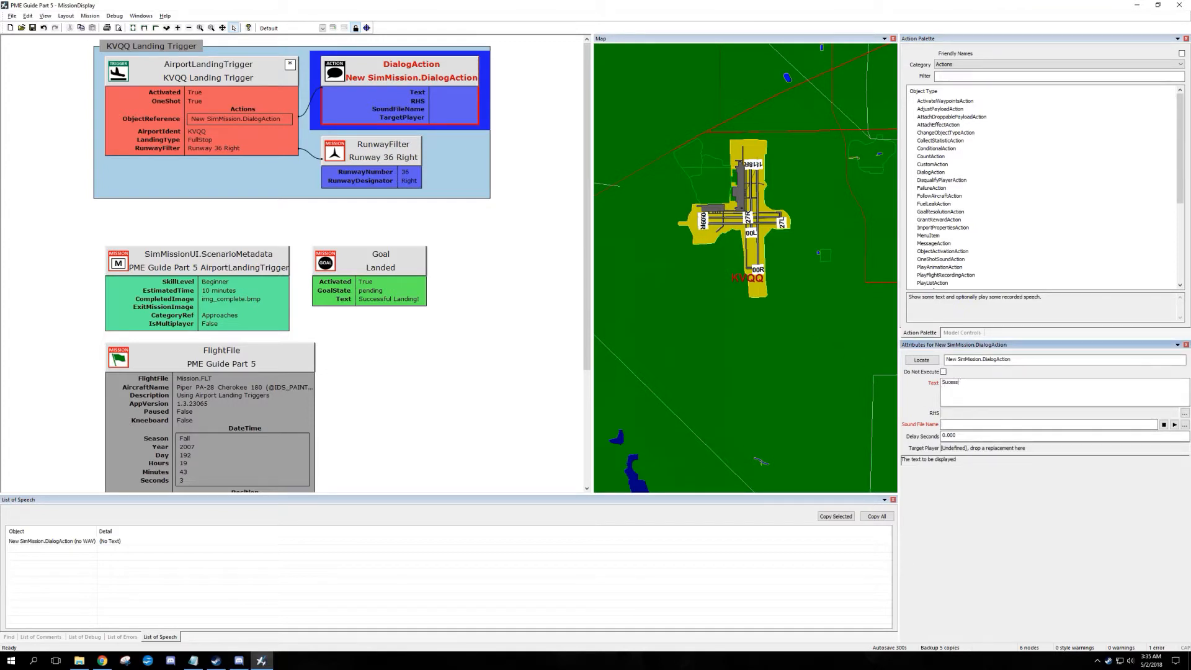
pyautogui.write('sful Landing!')
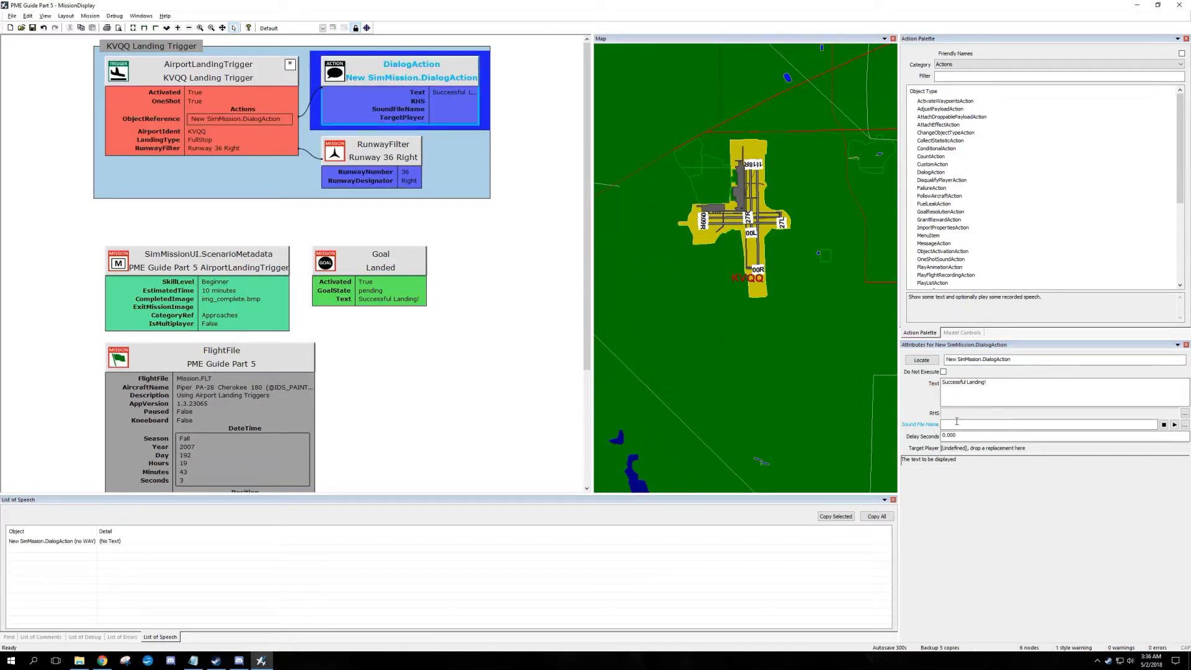
# Try to record synthesized speech for the selected dialog action with the Microsoft David voice
pyautogui.click(90, 15)
pyautogui.click(104, 88)
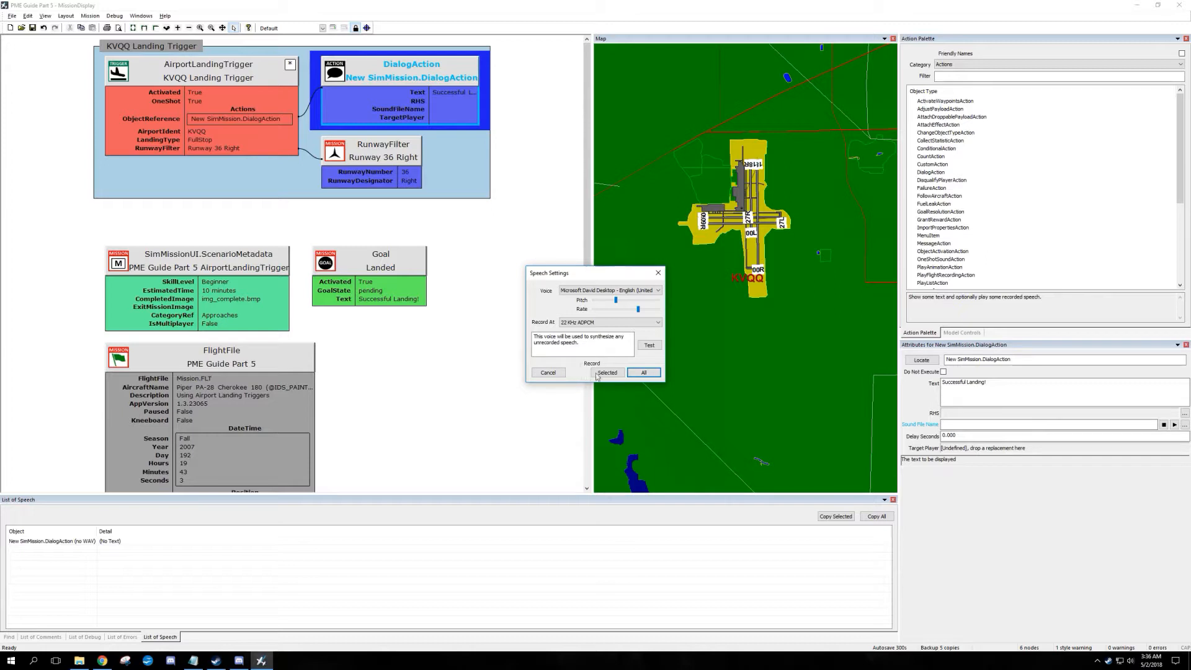
pyautogui.click(599, 372)
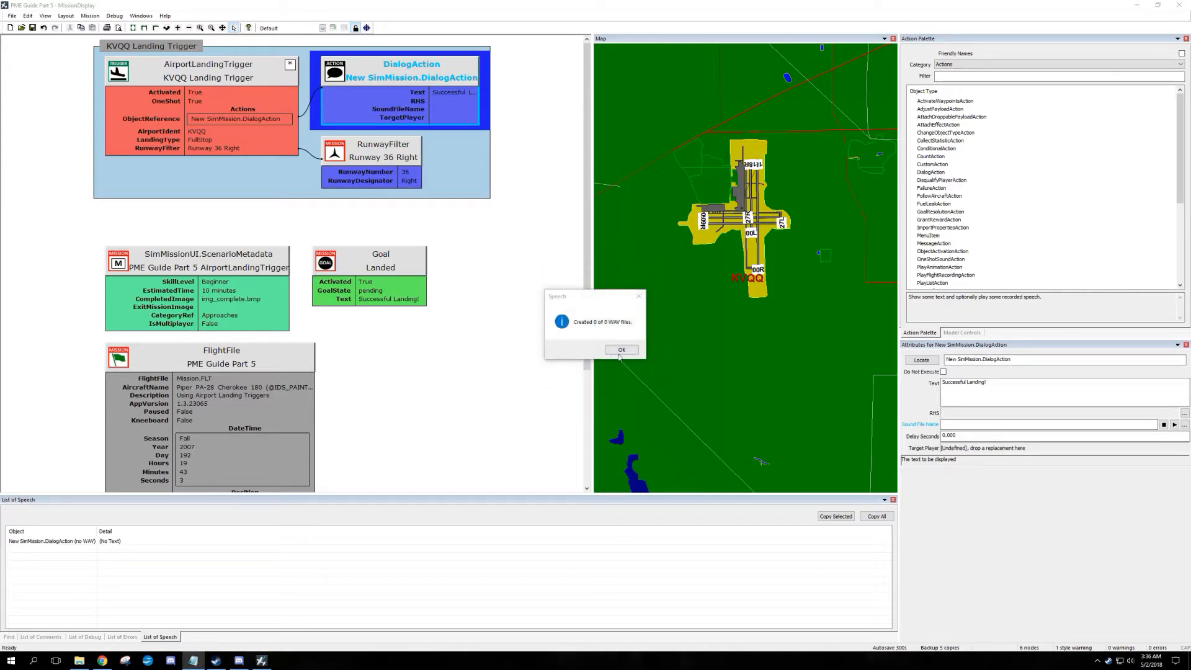
pyautogui.click(621, 351)
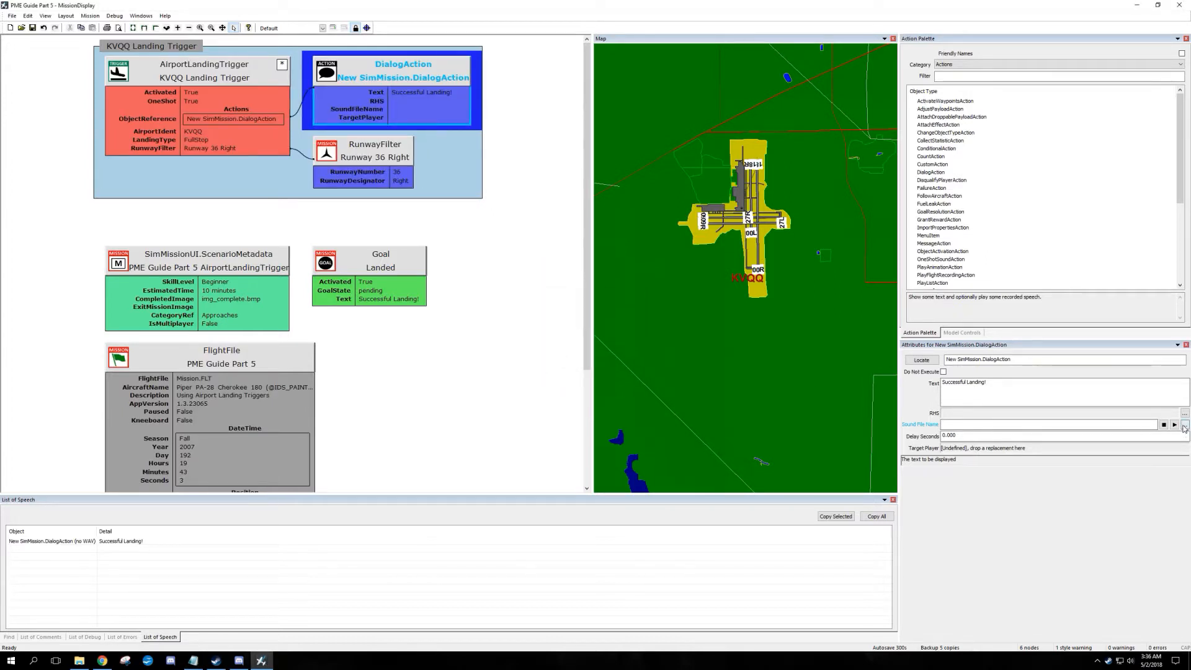
# Browse the WAV files in the Everglades Regional Express Day 1 Sound folder for the dialog action's sound
pyautogui.click(1185, 426)
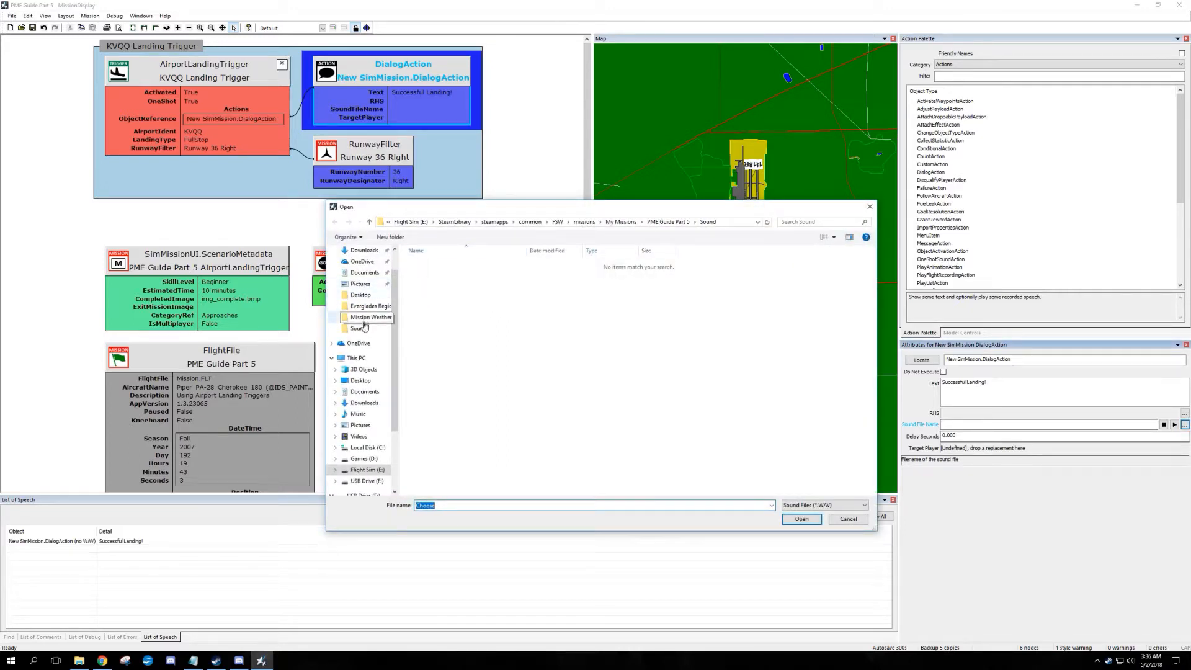
pyautogui.click(359, 328)
pyautogui.press('Return')
pyautogui.click(370, 306)
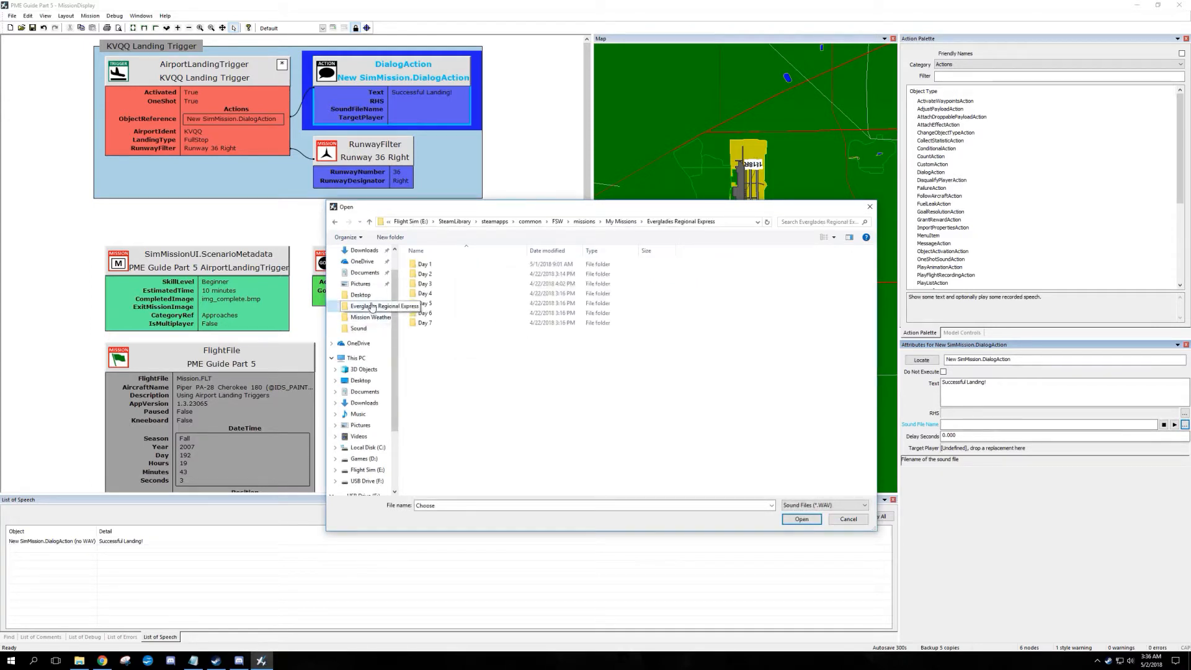
pyautogui.doubleClick(434, 264)
pyautogui.doubleClick(482, 278)
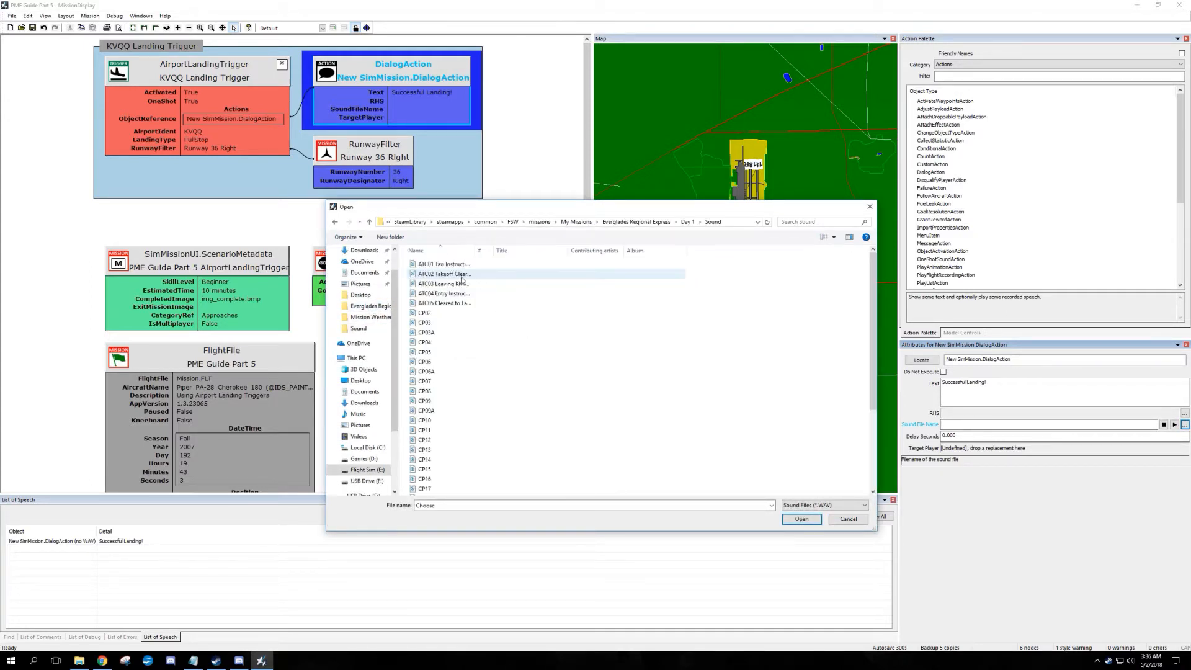
pyautogui.click(436, 314)
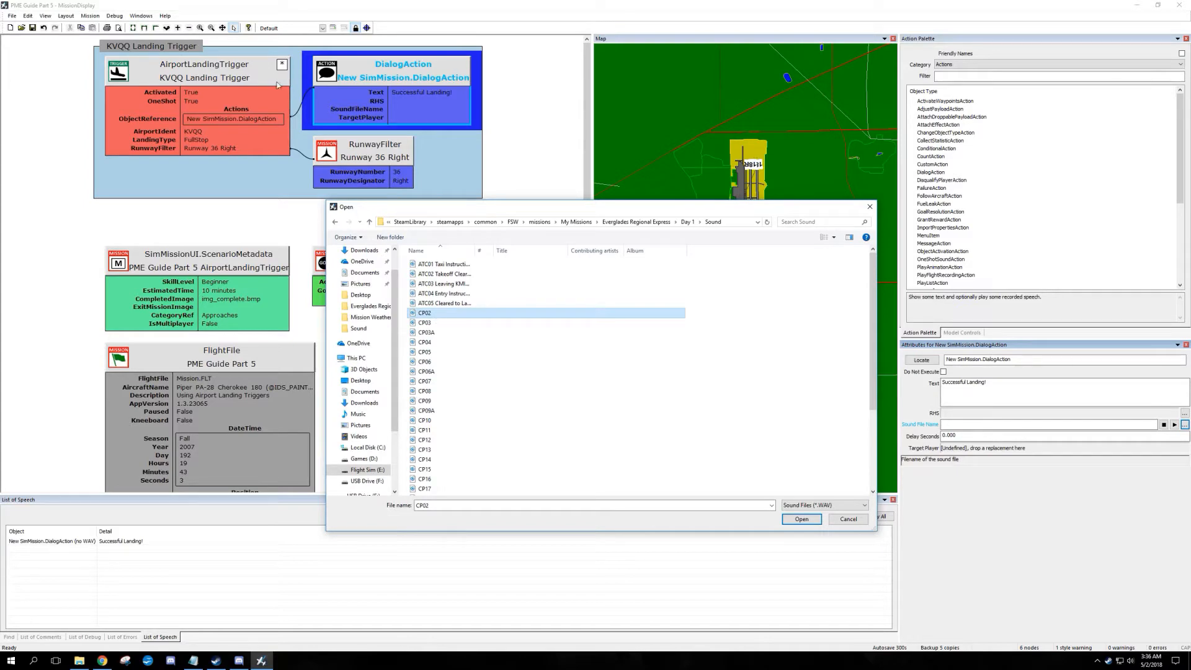
pyautogui.click(838, 518)
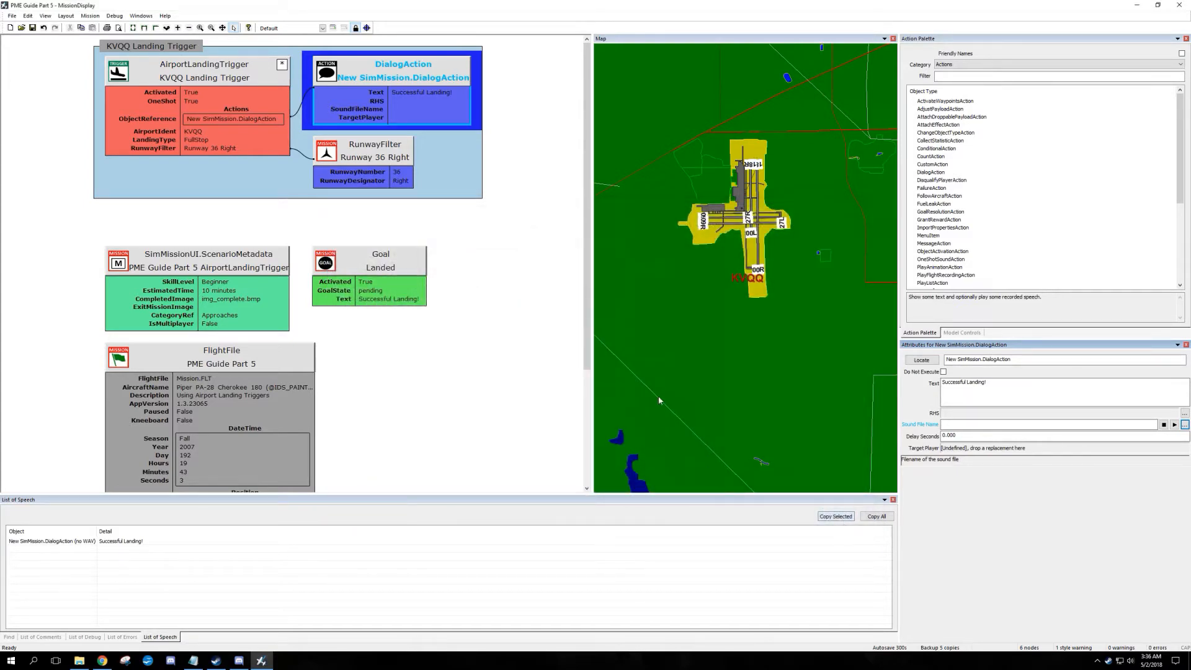
# Paste the copied CP02 WAV into the PME Guide Part 5 Sound folder, renamed Landed, and assign it as the dialog action's sound
pyautogui.click(1185, 424)
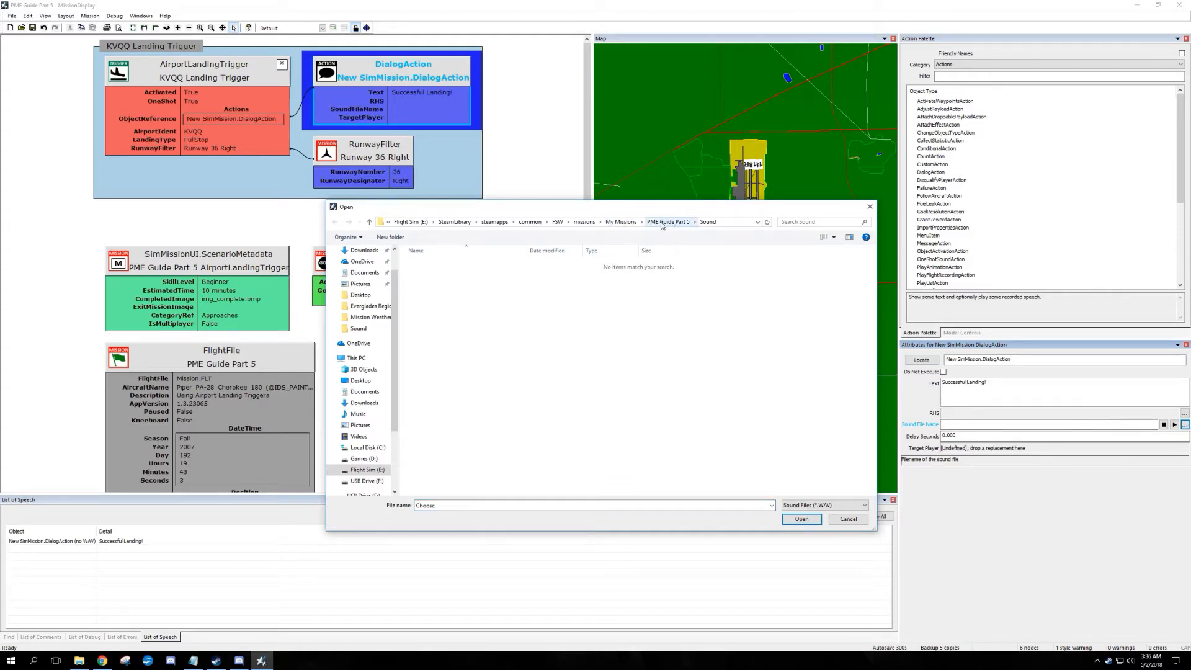
pyautogui.click(436, 269)
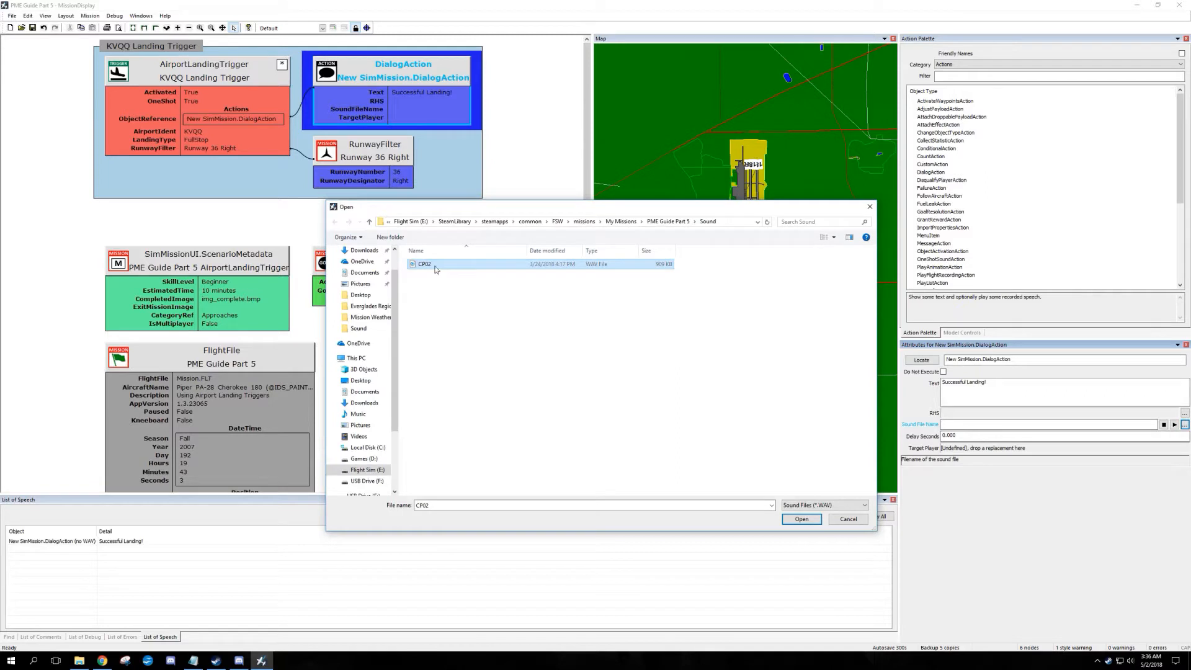
pyautogui.click(435, 265)
pyautogui.write('Landed')
pyautogui.press('Return')
pyautogui.click(560, 503)
pyautogui.click(802, 518)
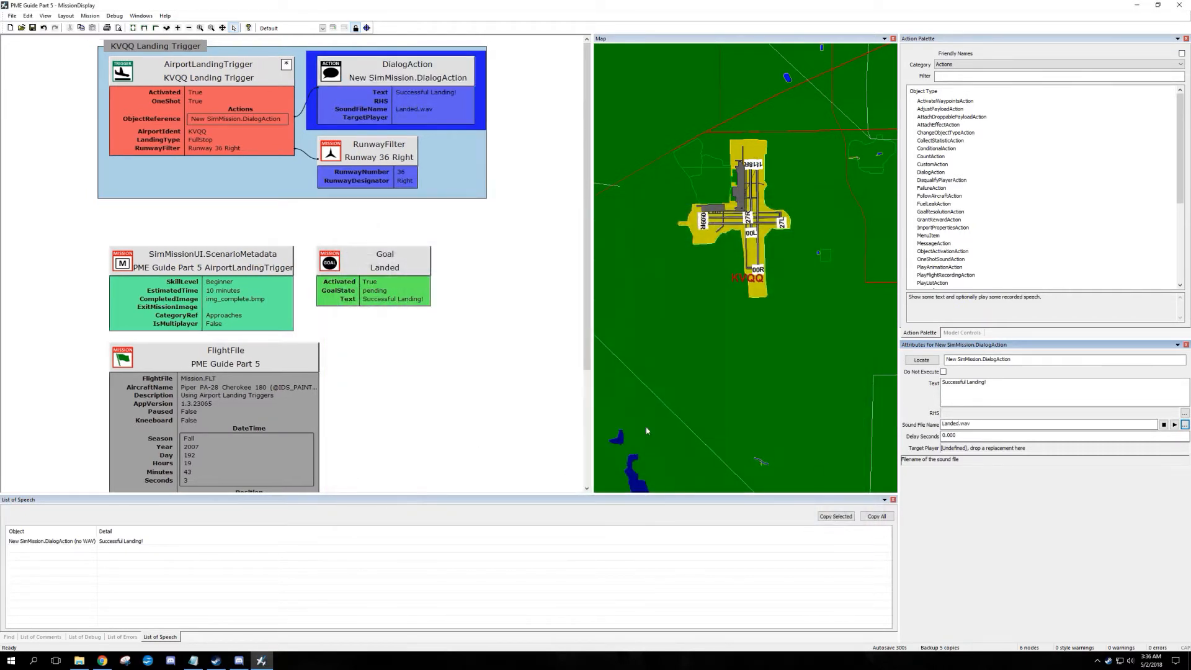
# Create the dialog speech with the Microsoft David voice at 22 kHz ADPCM and play back the dialog action's Landed.wav sound
pyautogui.click(90, 15)
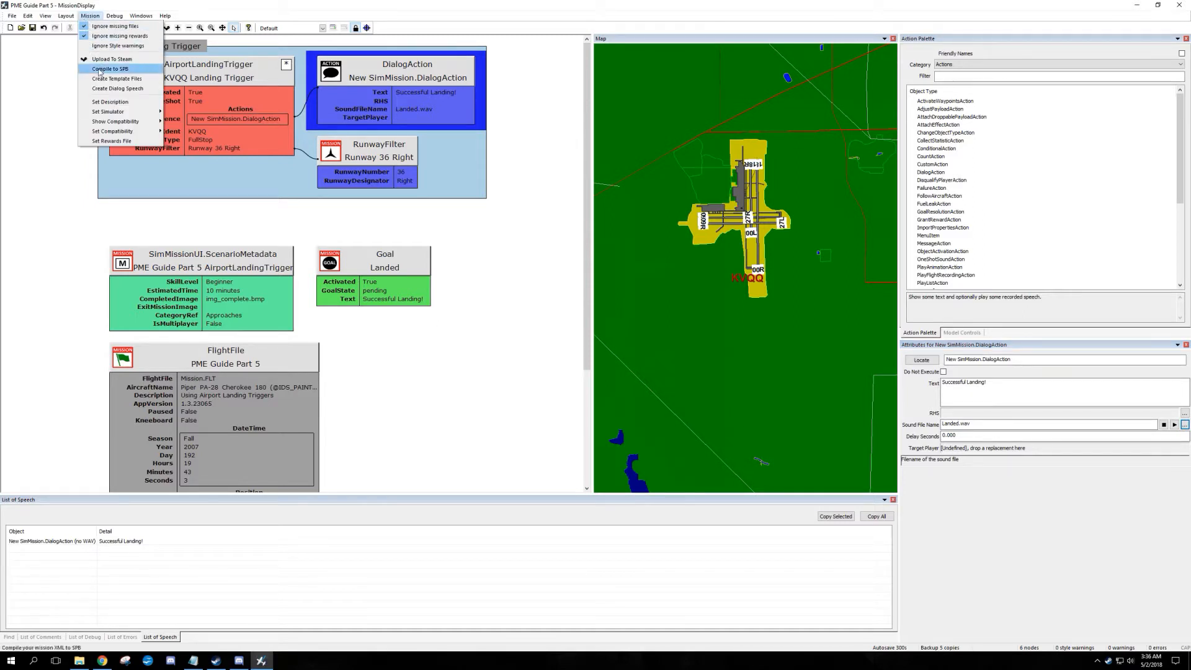
pyautogui.click(103, 88)
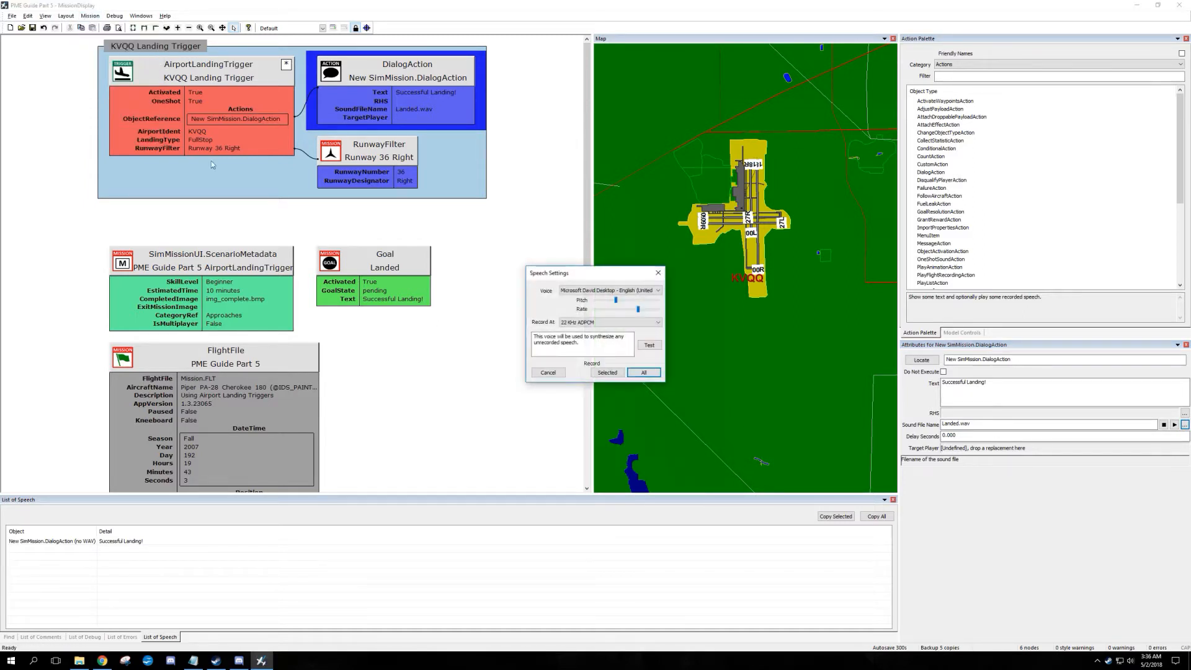
pyautogui.click(577, 350)
pyautogui.click(635, 350)
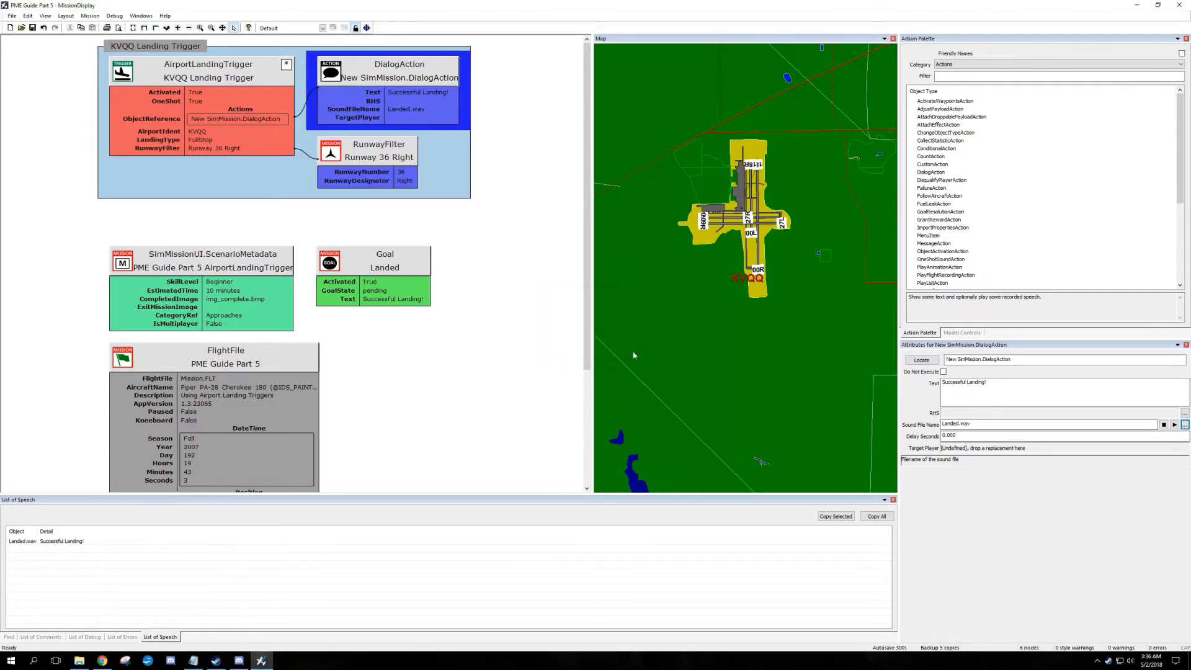
pyautogui.click(1173, 425)
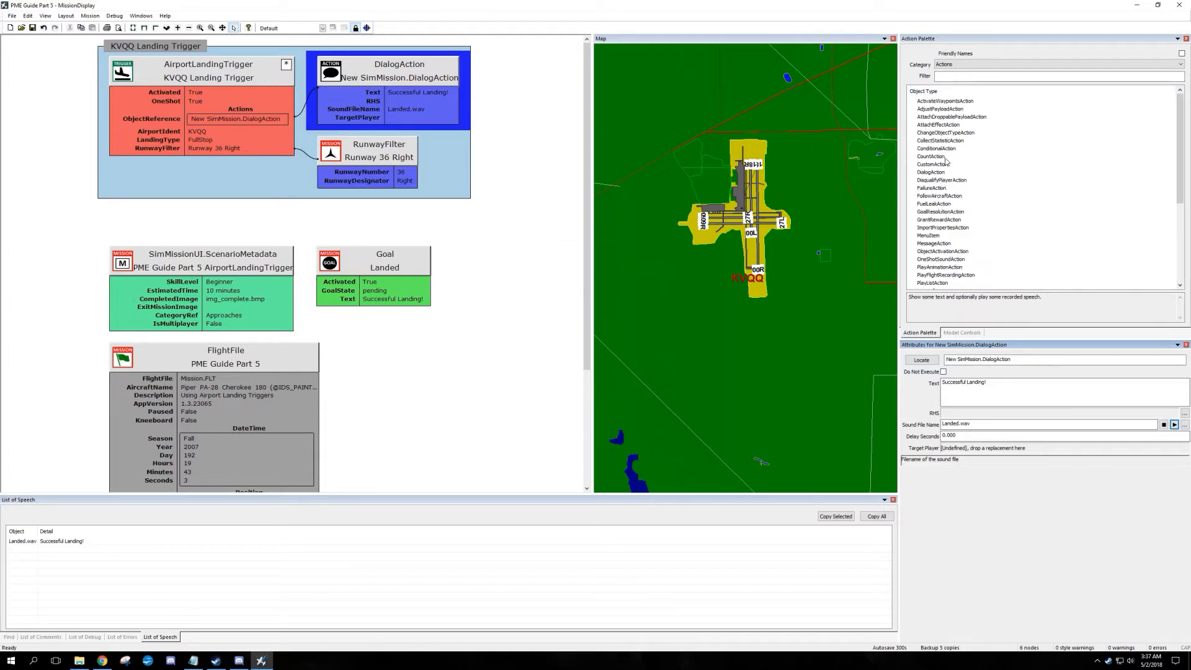
# Attach a new GoalResolutionAction to the KVQQ Landing Trigger's actions and link the Landed goal to it
pyautogui.scroll(-1, 981, 232)
pyautogui.scroll(-1, 981, 231)
pyautogui.moveTo(942, 164); pyautogui.dragTo(231, 119)
pyautogui.moveTo(387, 350); pyautogui.dragTo(426, 185)
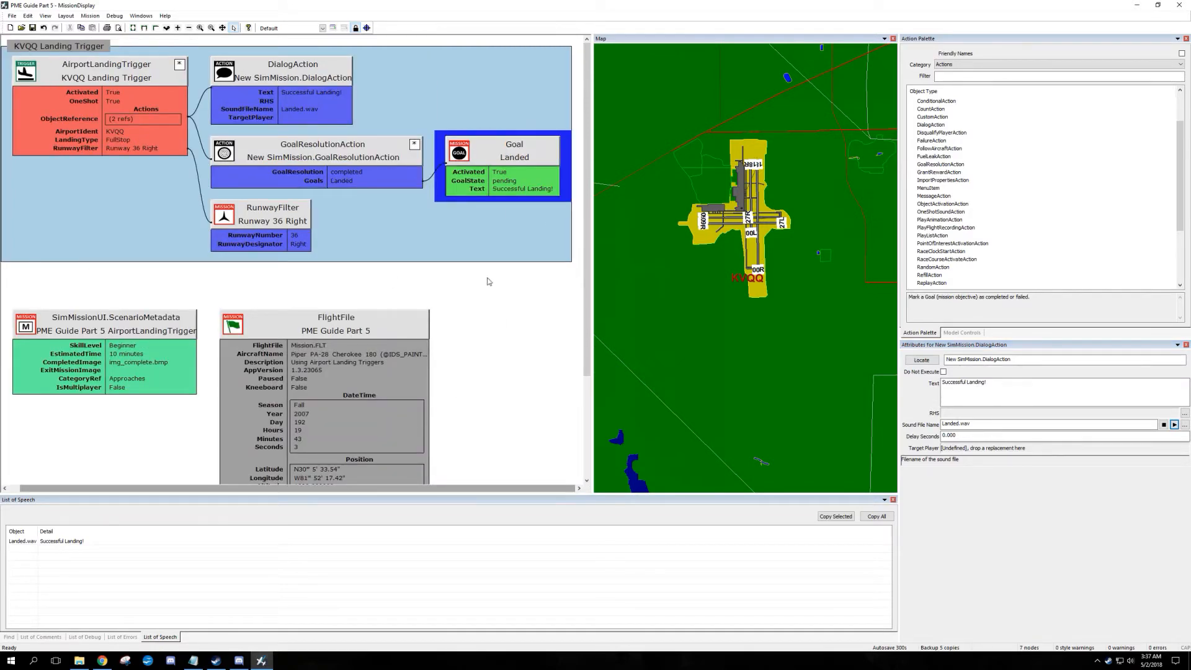
pyautogui.scroll(3, 502, 323)
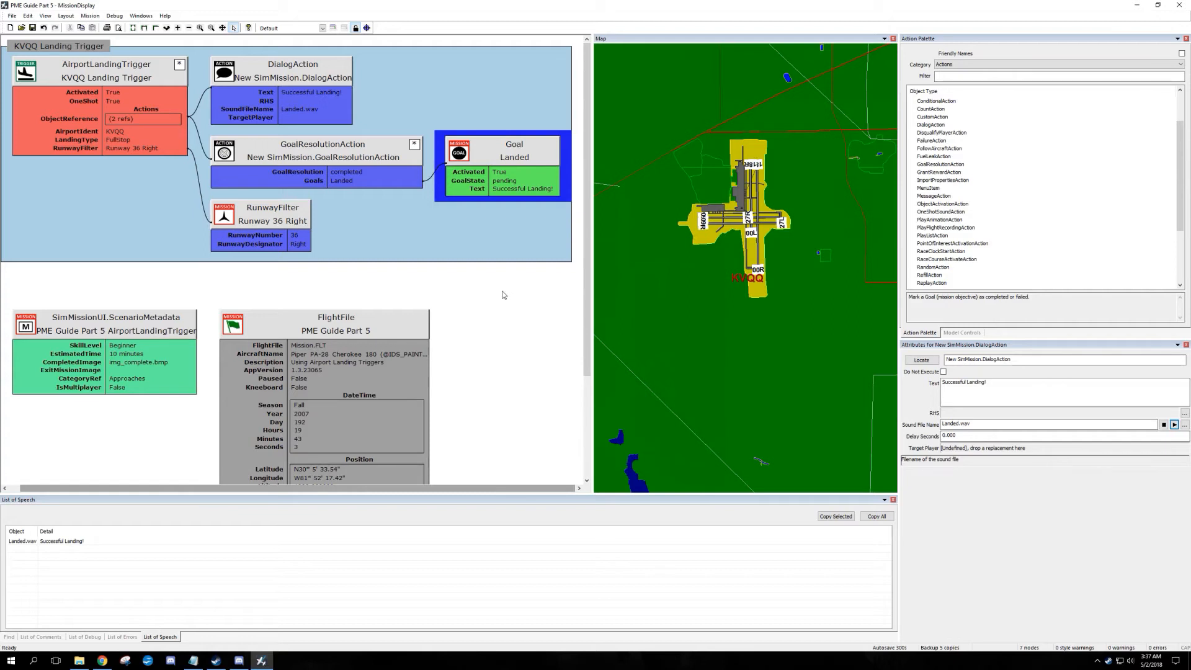